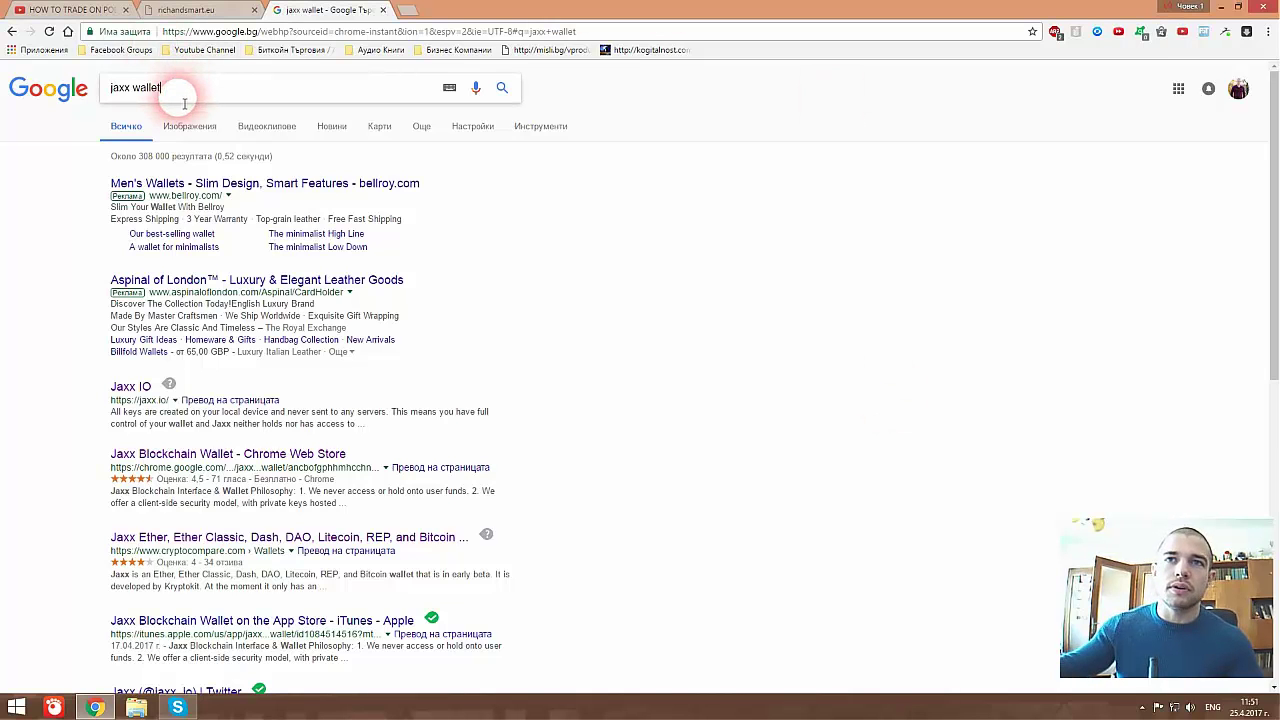
Open the Jaxx Blockchain Wallet listing in the Chrome Web Store from the search results and add the extension to the browser
{"action": "left_click_drag", "start_coordinate": [177, 94], "coordinate": [140, 100]}
{"action": "left_click", "coordinate": [187, 87]}
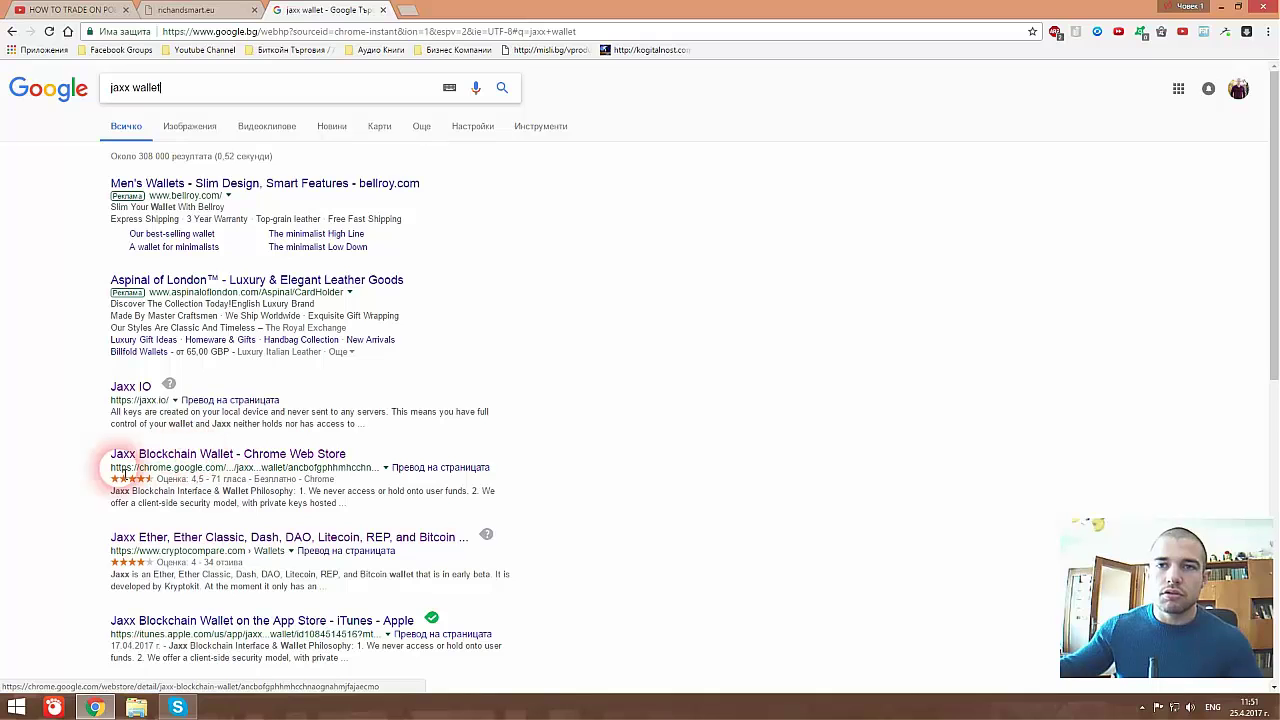
{"action": "left_click", "coordinate": [175, 455]}
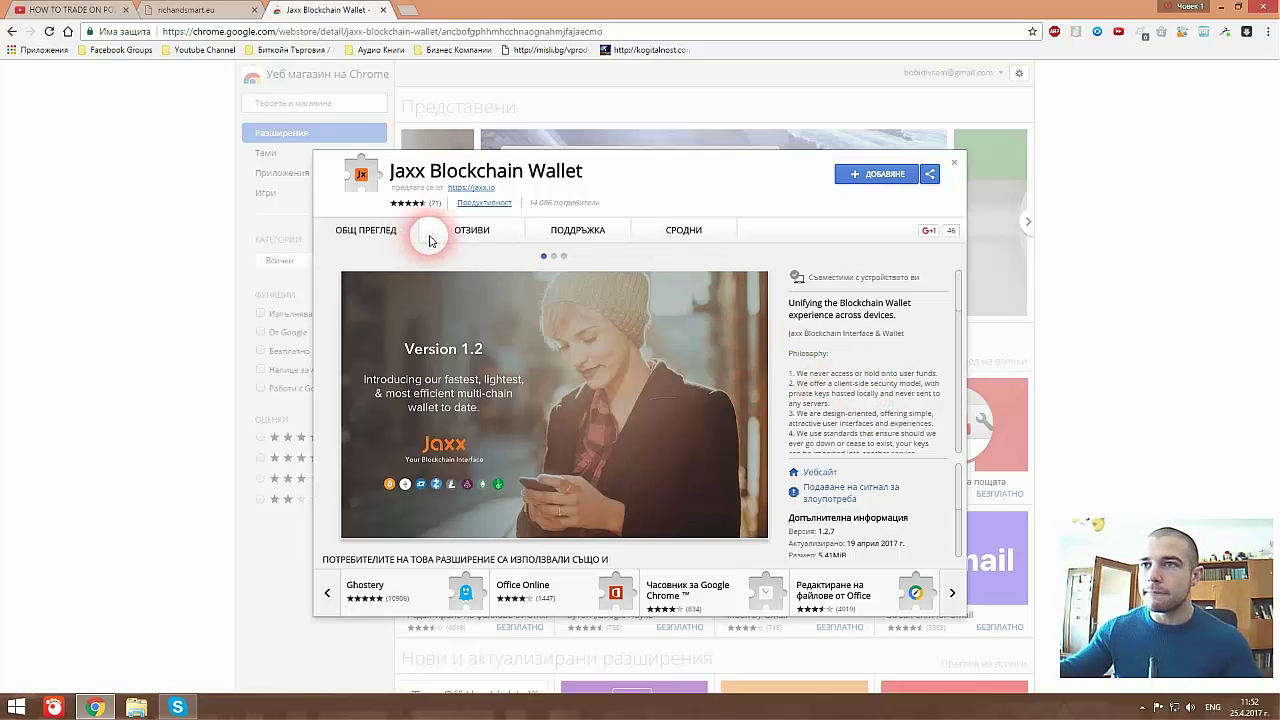
{"action": "left_click", "coordinate": [857, 178]}
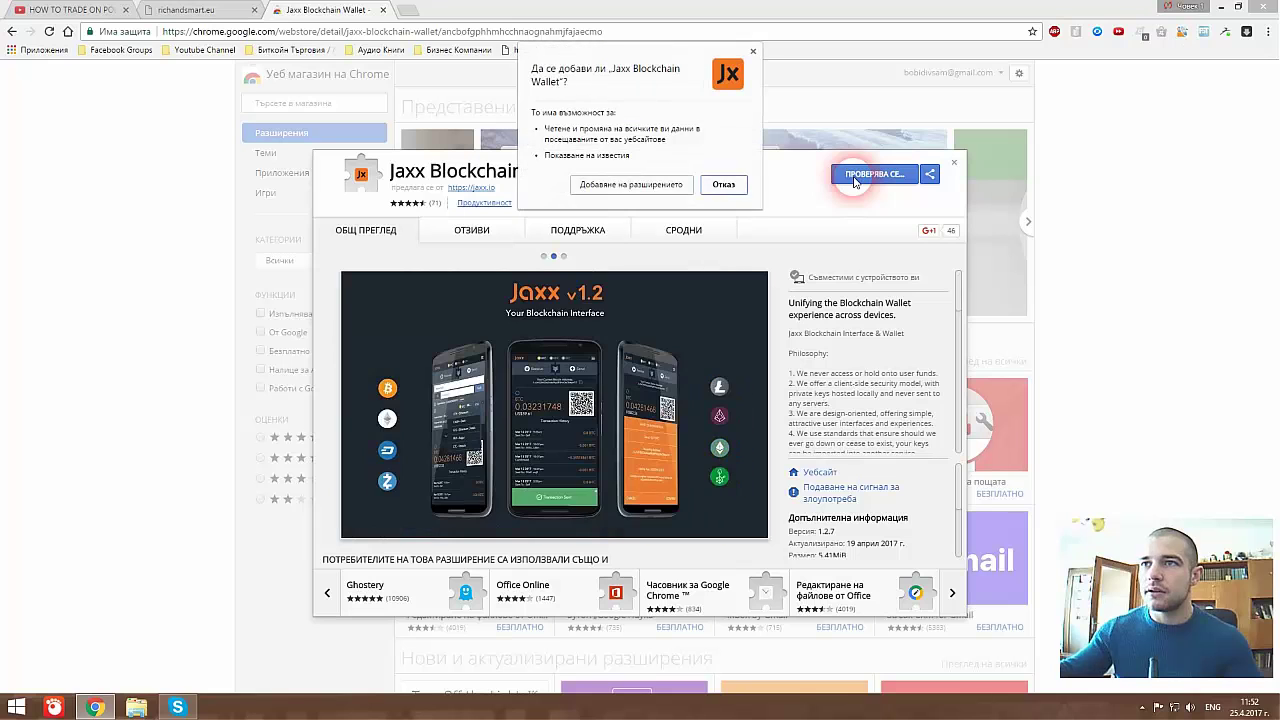
{"action": "left_click", "coordinate": [617, 186]}
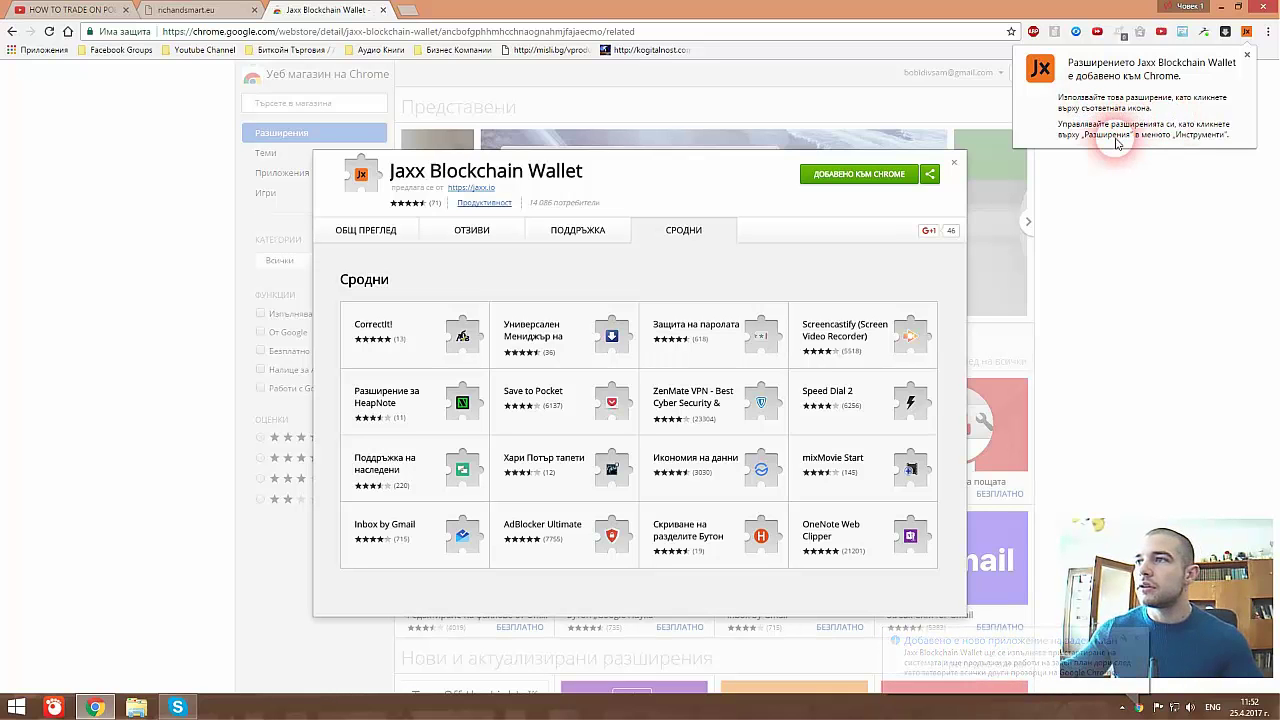
Close the Jaxx store listing and launch the Jaxx wallet extension on a new browser tab
{"action": "left_click", "coordinate": [1248, 32]}
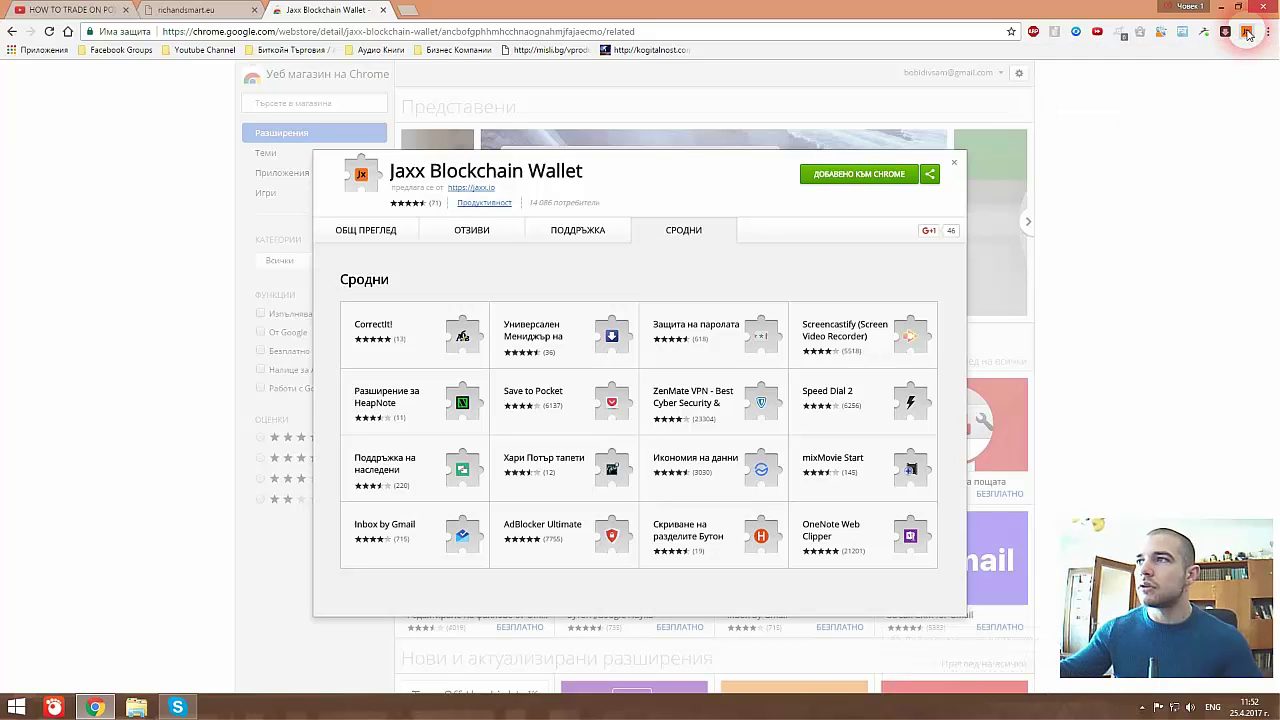
{"action": "left_click", "coordinate": [1062, 112]}
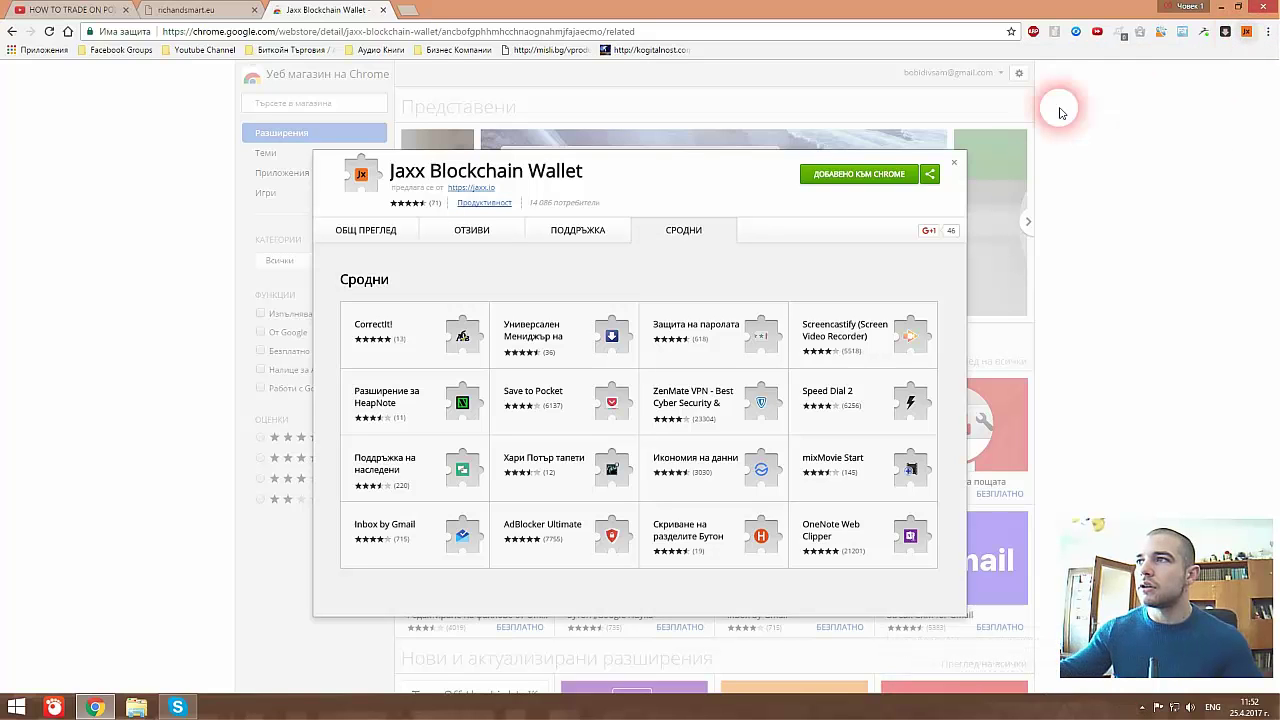
{"action": "left_click", "coordinate": [954, 164]}
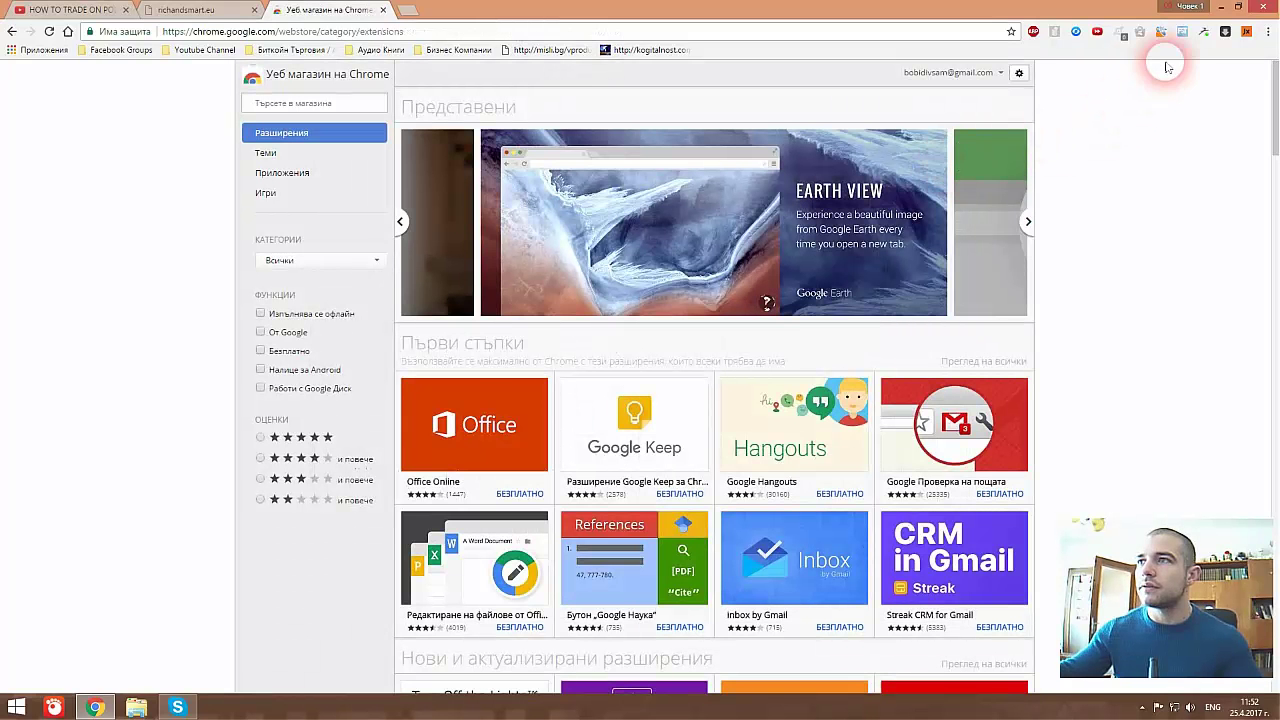
{"action": "left_click", "coordinate": [407, 9]}
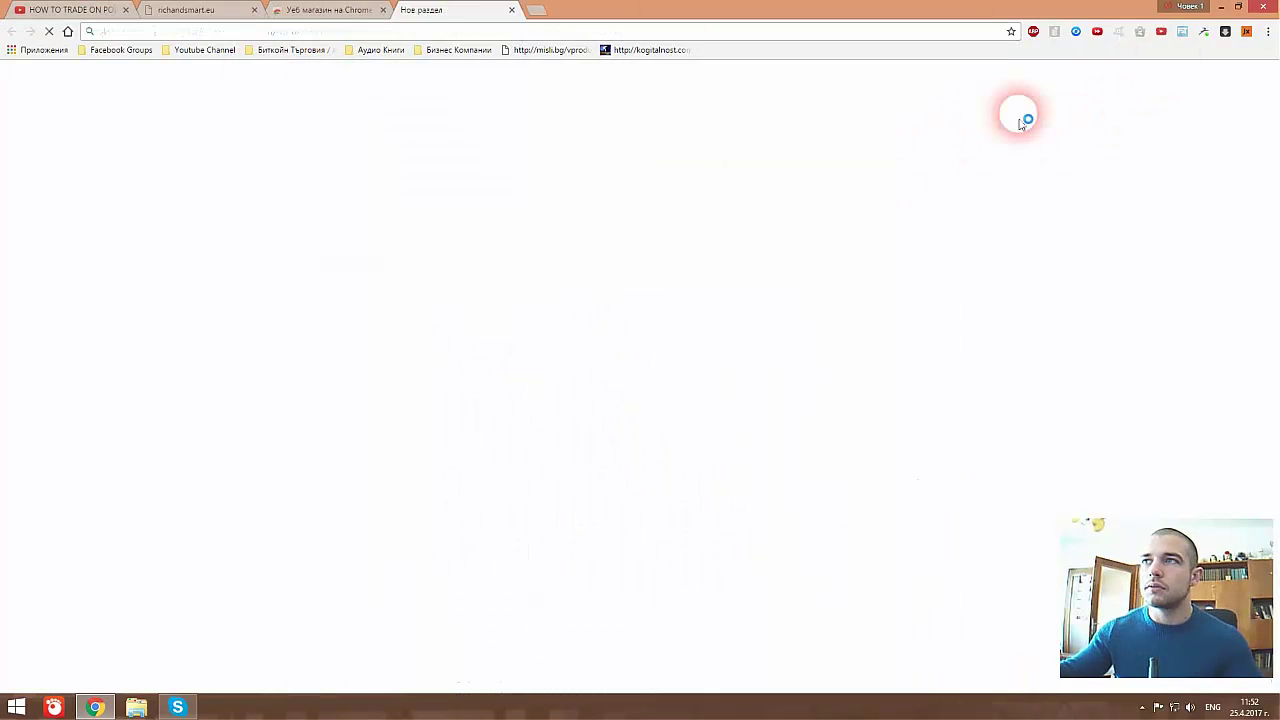
{"action": "left_click", "coordinate": [1247, 32]}
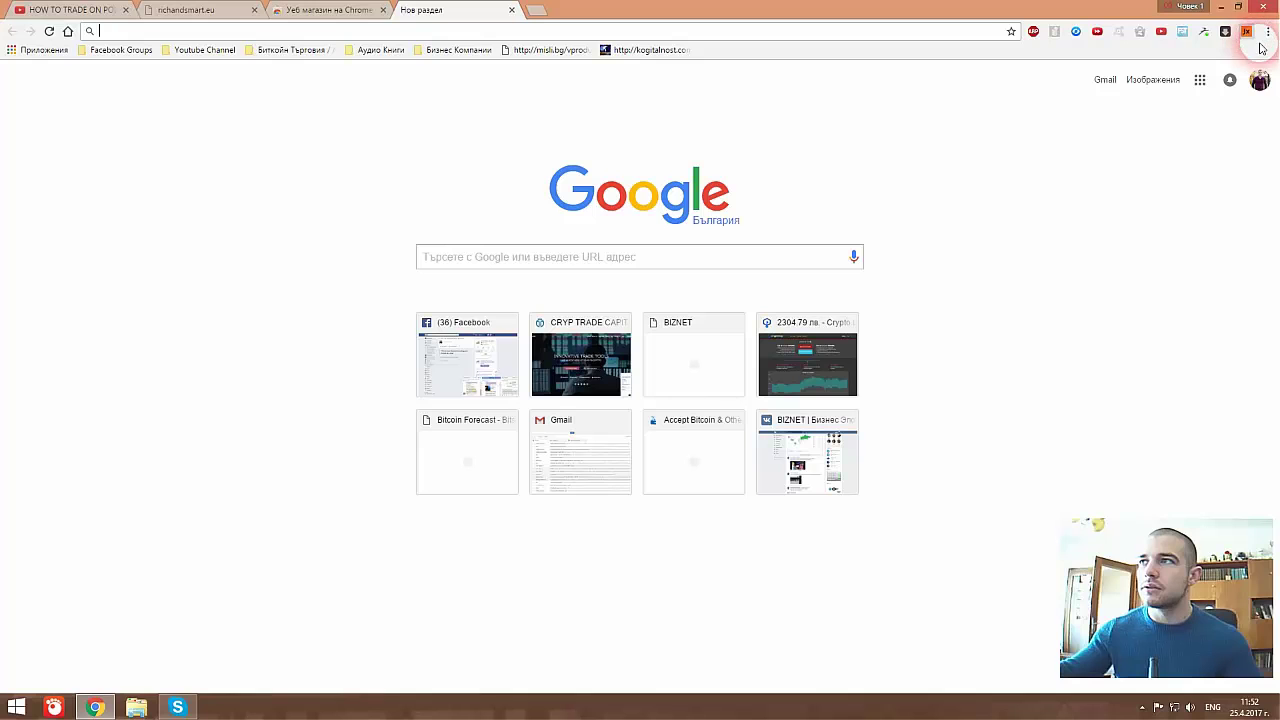
{"action": "left_click", "coordinate": [1247, 33]}
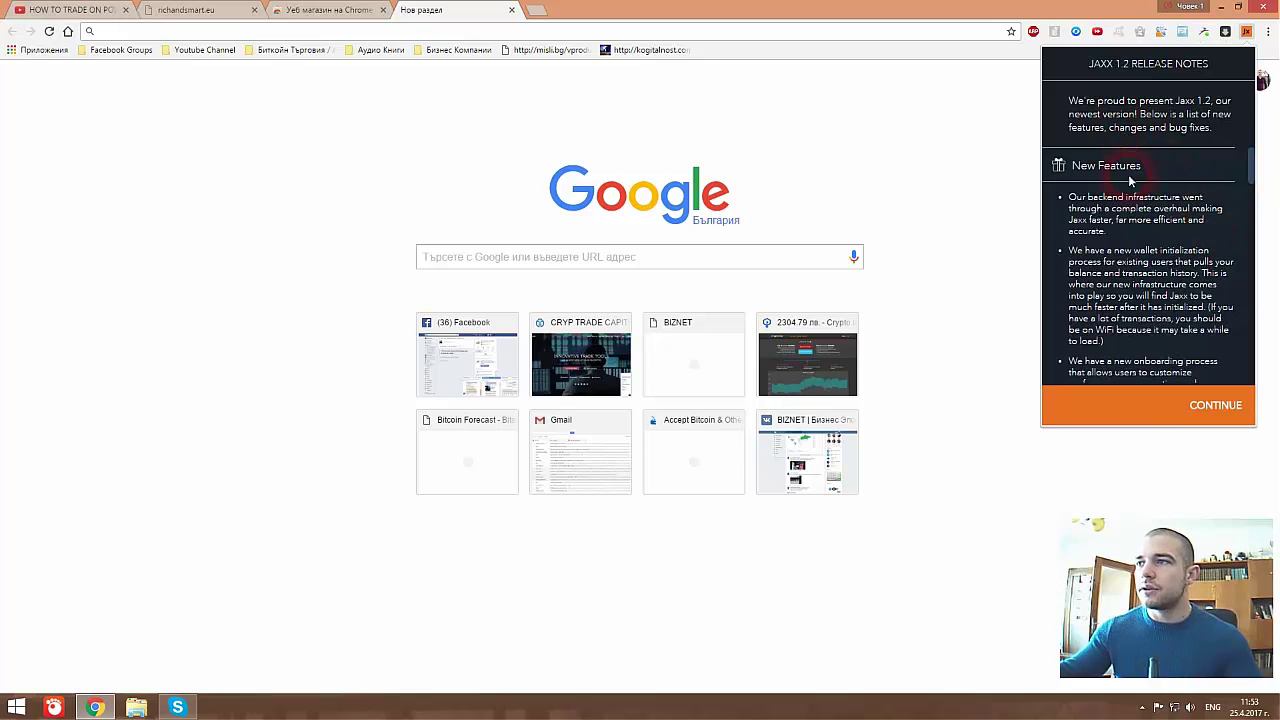
Read through the Jaxx 1.2 release notes, covering the new features, bug fixes and changes
{"action": "scroll", "coordinate": [1140, 200], "scroll_direction": "down", "scroll_amount": 3}
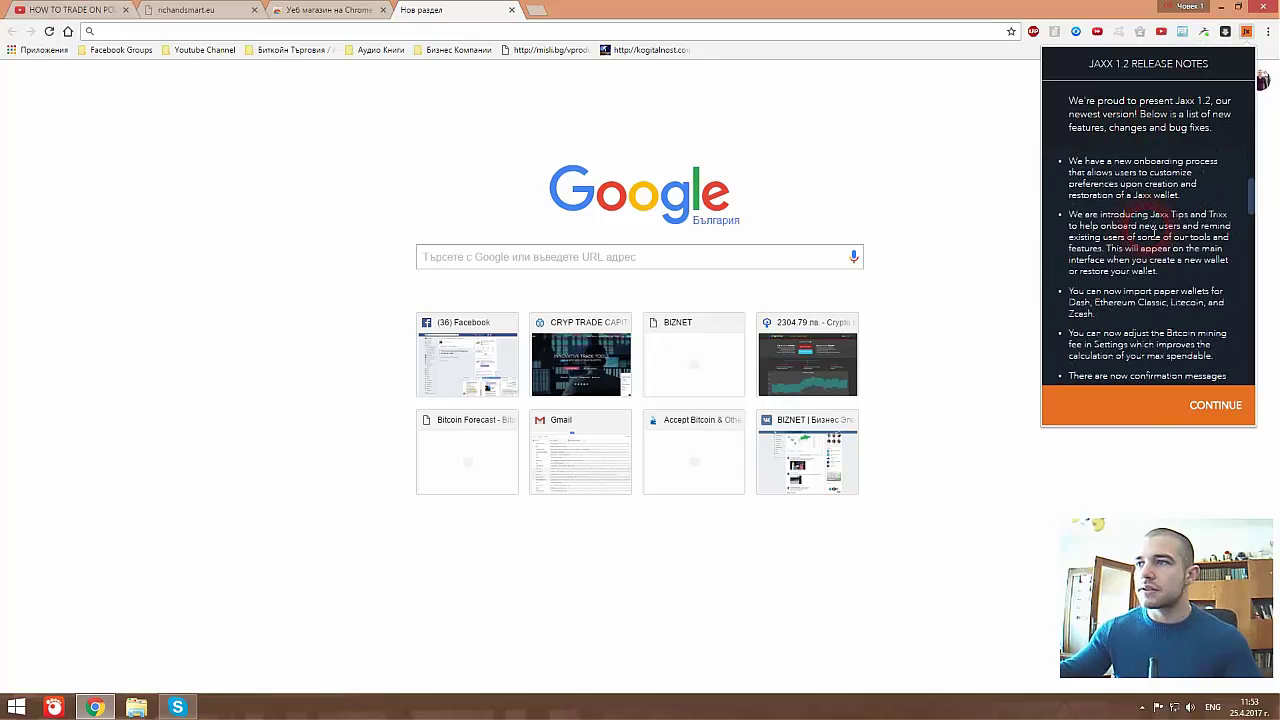
{"action": "scroll", "coordinate": [1150, 229], "scroll_direction": "up", "scroll_amount": 3}
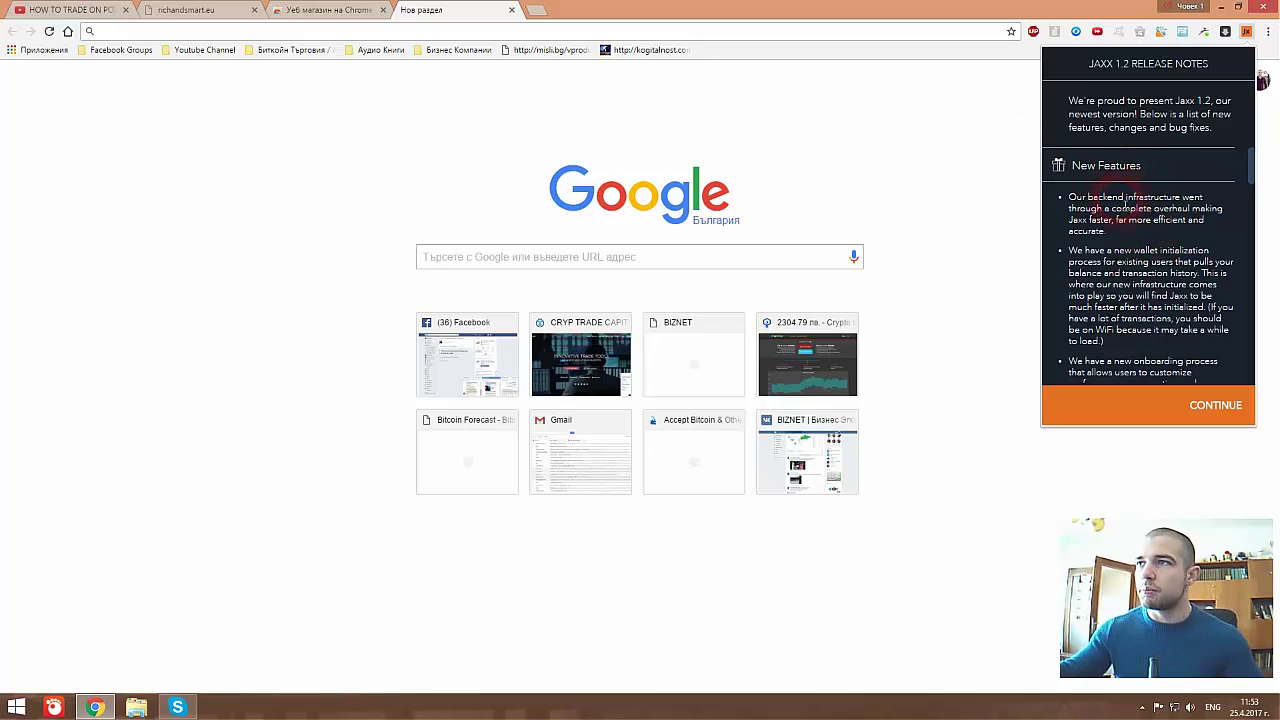
{"action": "scroll", "coordinate": [1140, 210], "scroll_direction": "down", "scroll_amount": 5}
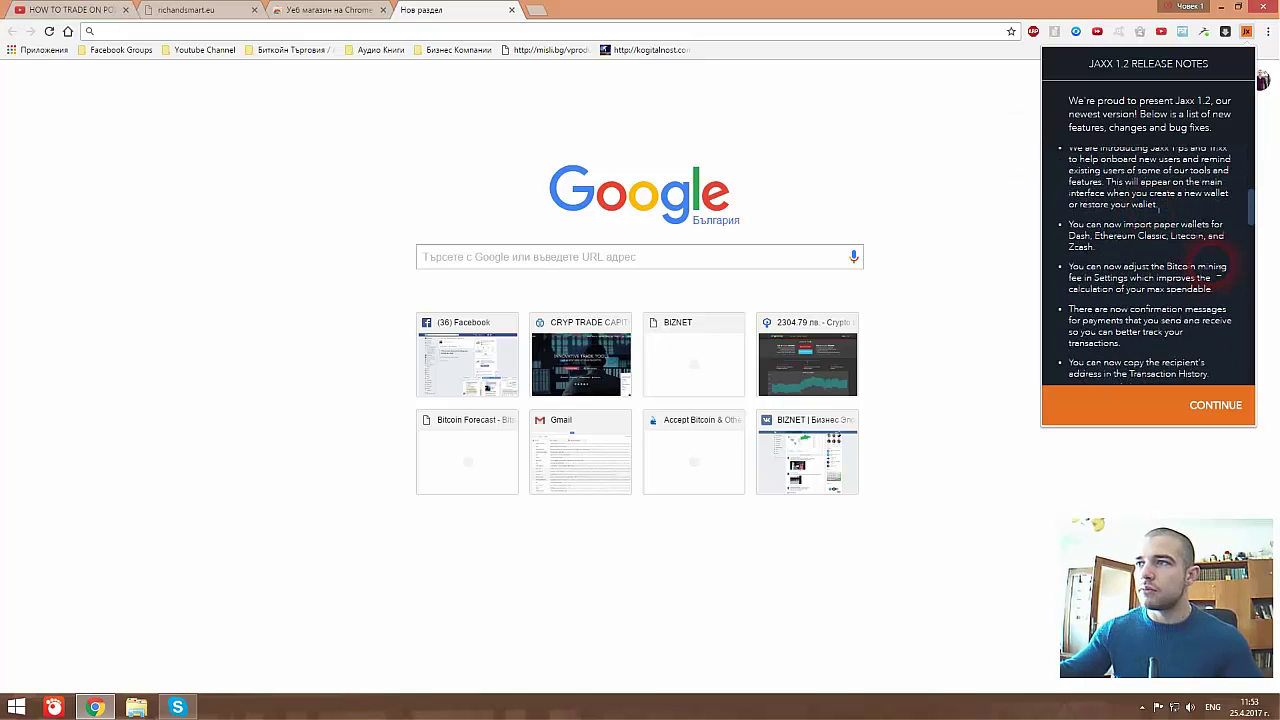
{"action": "scroll", "coordinate": [1170, 280], "scroll_direction": "down", "scroll_amount": 5}
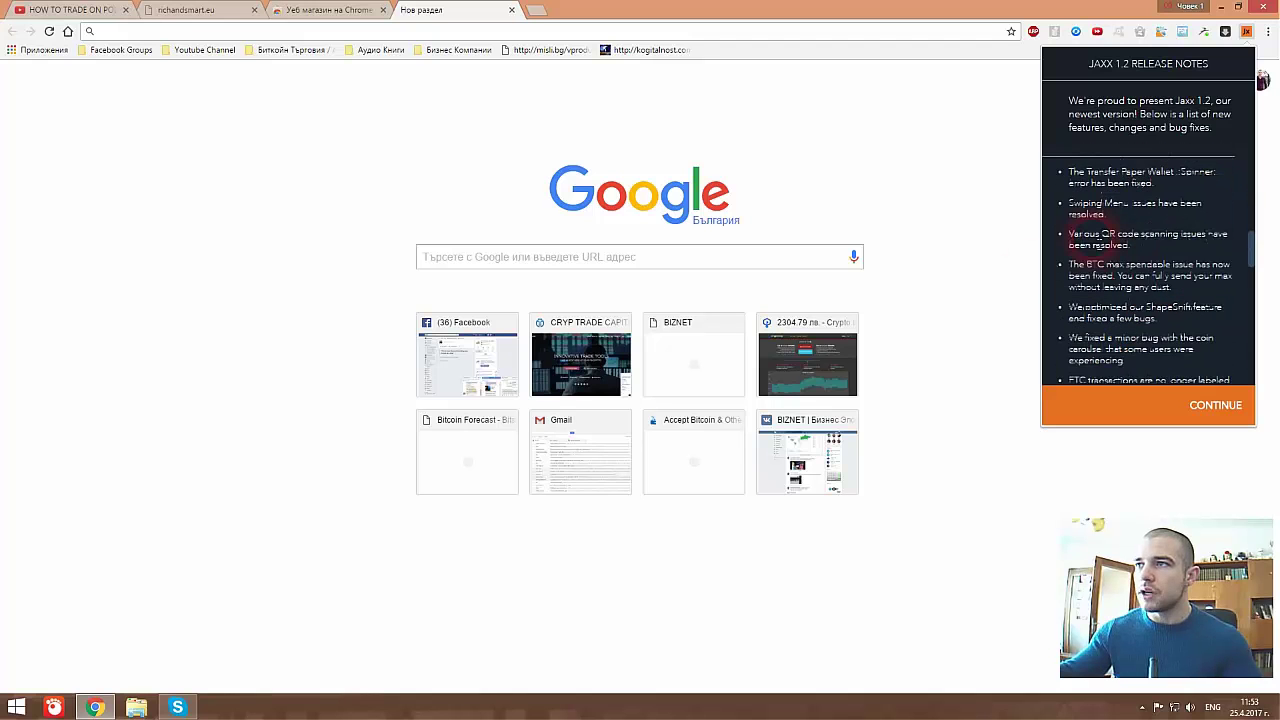
{"action": "scroll", "coordinate": [1100, 238], "scroll_direction": "up", "scroll_amount": 2}
{"action": "scroll", "coordinate": [1130, 232], "scroll_direction": "down", "scroll_amount": 5}
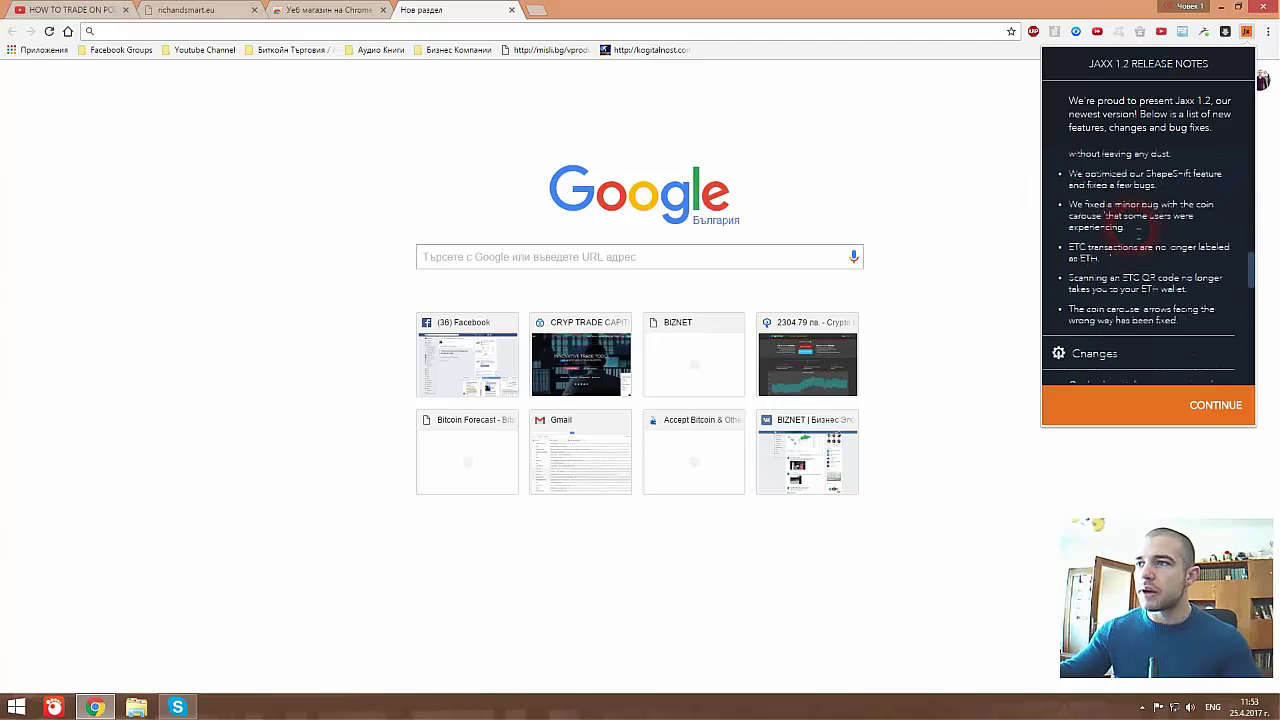
{"action": "scroll", "coordinate": [1138, 233], "scroll_direction": "down", "scroll_amount": 2}
{"action": "scroll", "coordinate": [1151, 322], "scroll_direction": "down", "scroll_amount": 5}
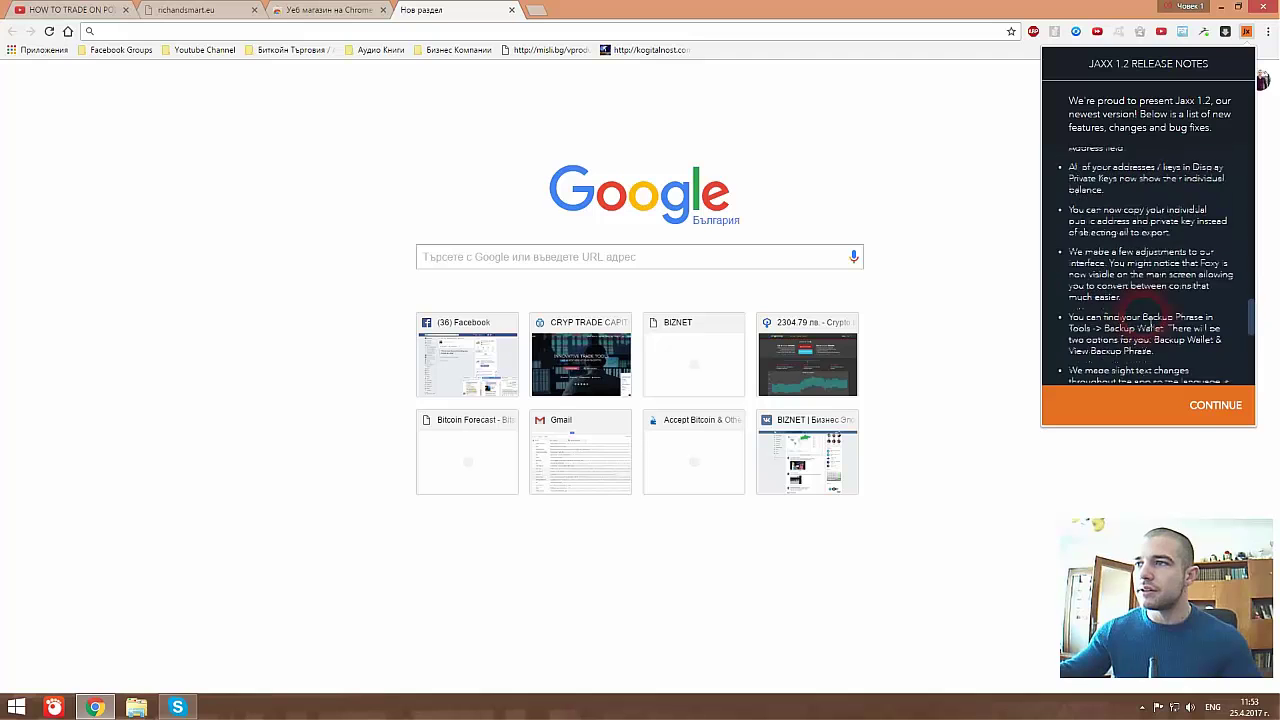
Accept the Jaxx end user license agreement and continue with the Pair / Restore Wallet option
{"action": "left_click", "coordinate": [1199, 410]}
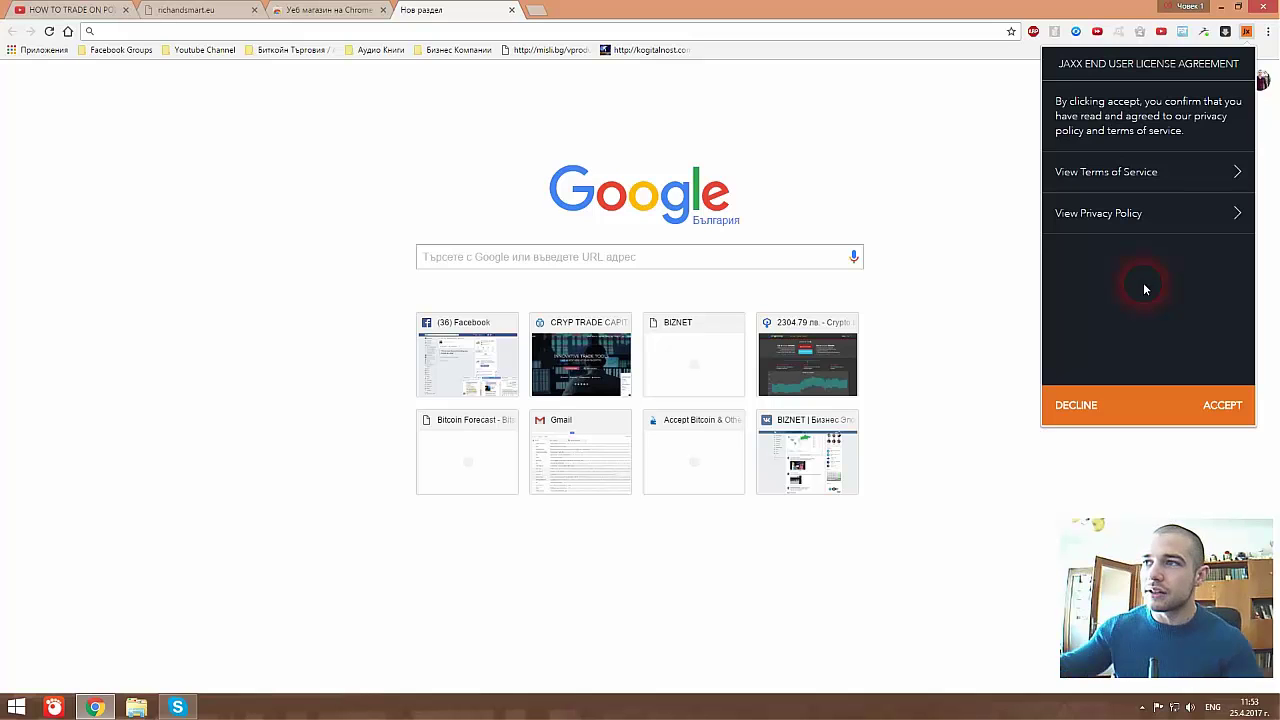
{"action": "left_click", "coordinate": [1220, 406]}
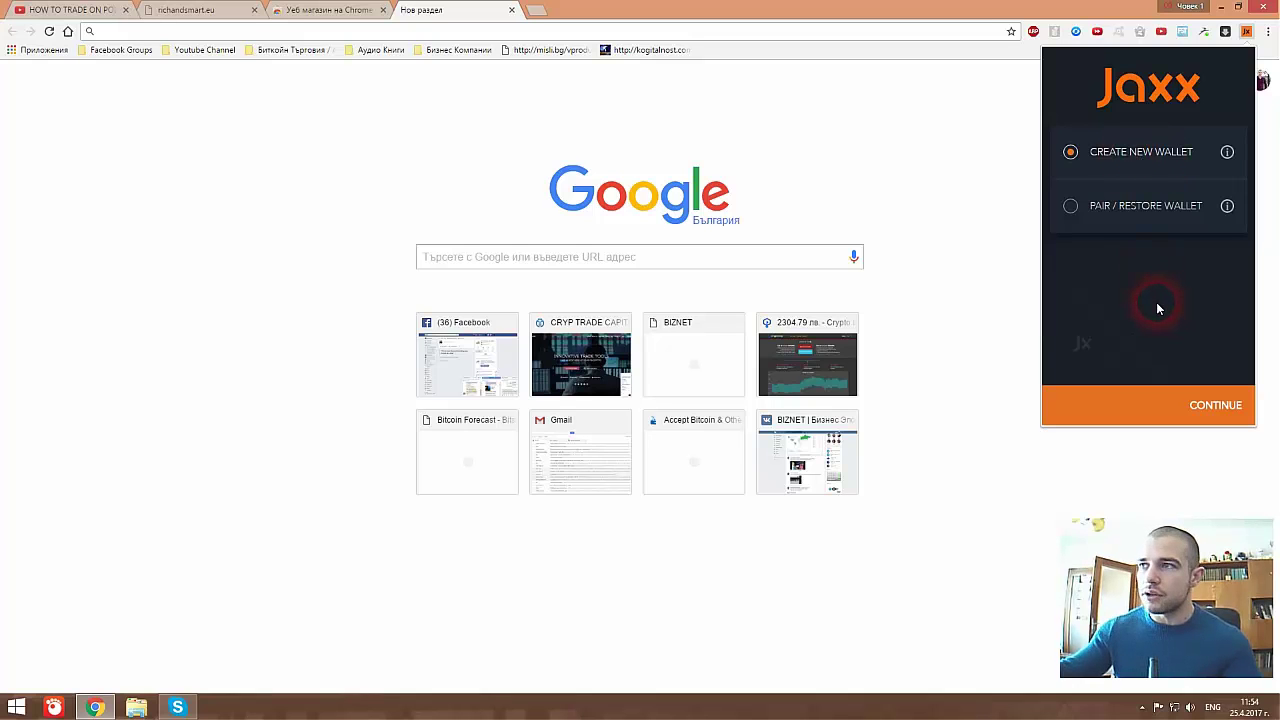
{"action": "left_click", "coordinate": [1071, 208]}
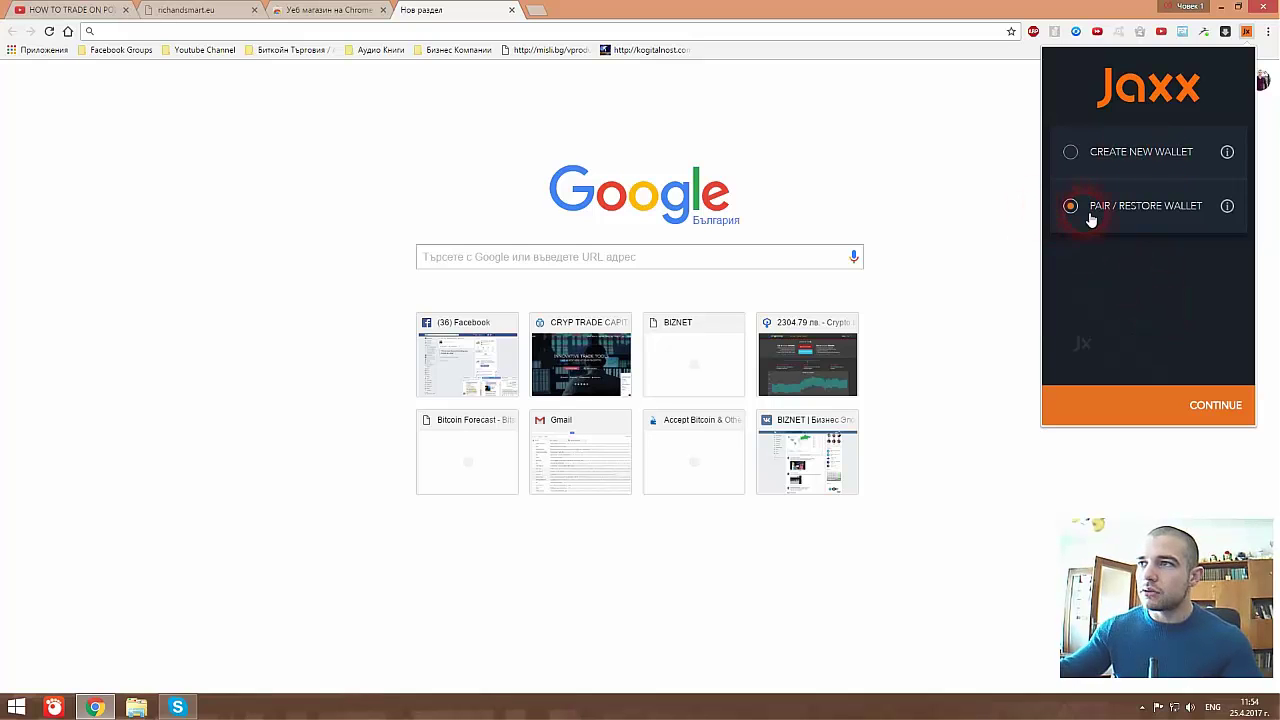
{"action": "left_click", "coordinate": [1180, 210]}
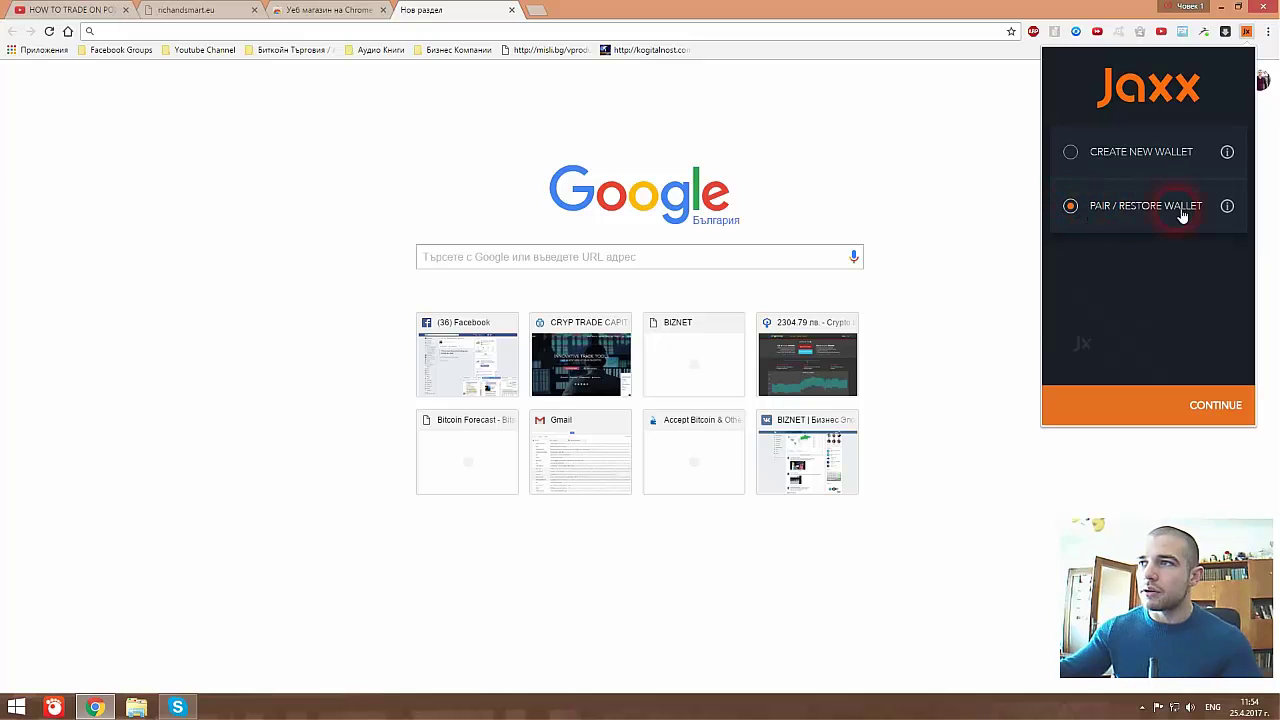
{"action": "left_click", "coordinate": [1164, 259]}
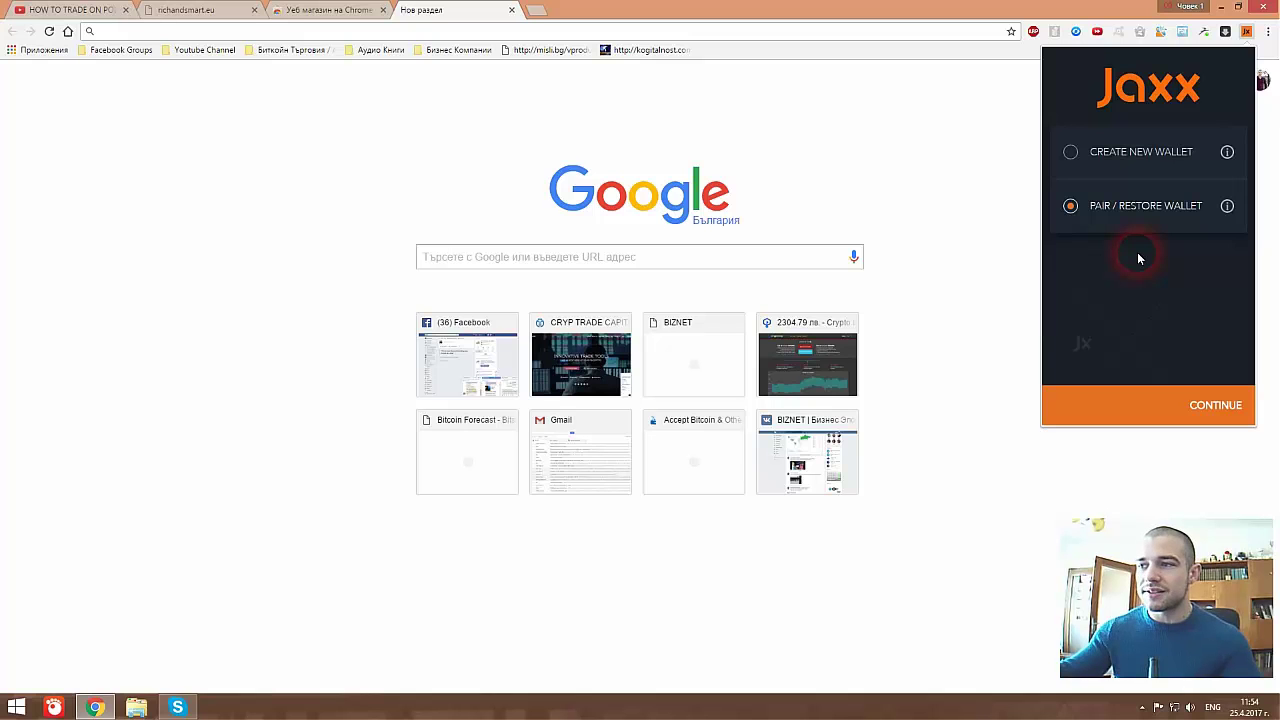
{"action": "left_click", "coordinate": [1079, 157]}
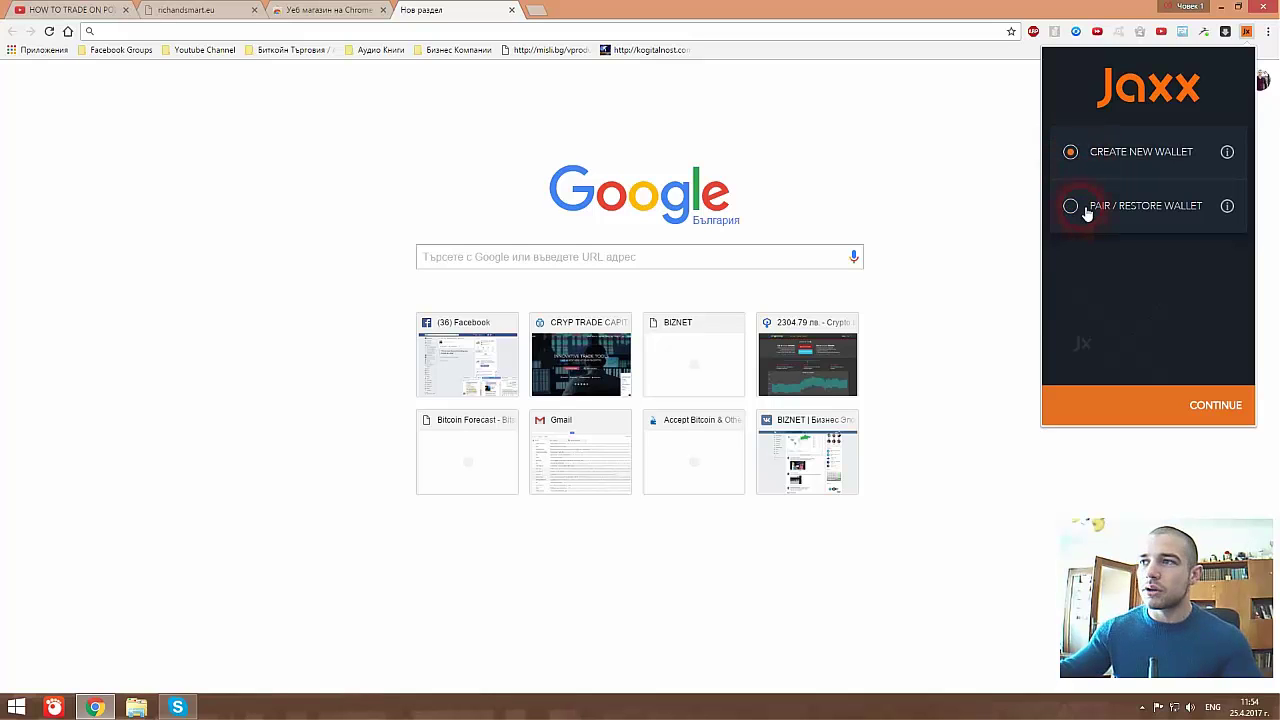
{"action": "left_click", "coordinate": [1072, 207]}
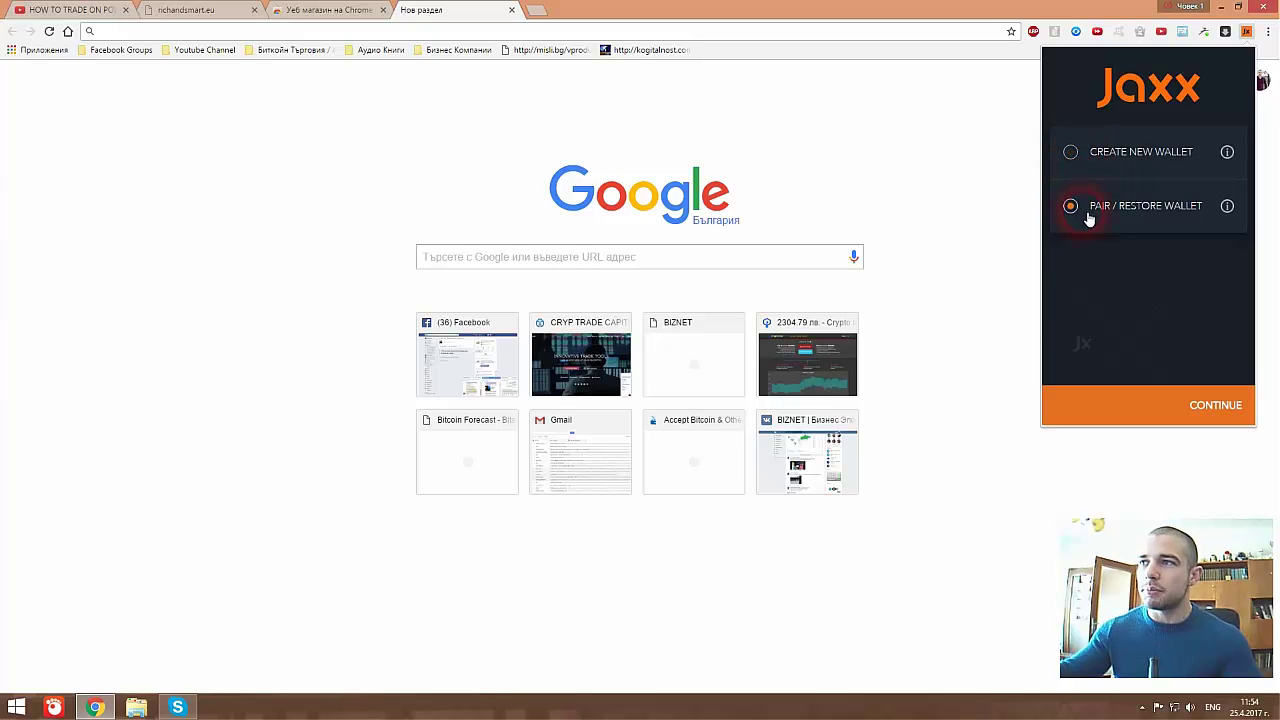
{"action": "left_click", "coordinate": [1212, 408]}
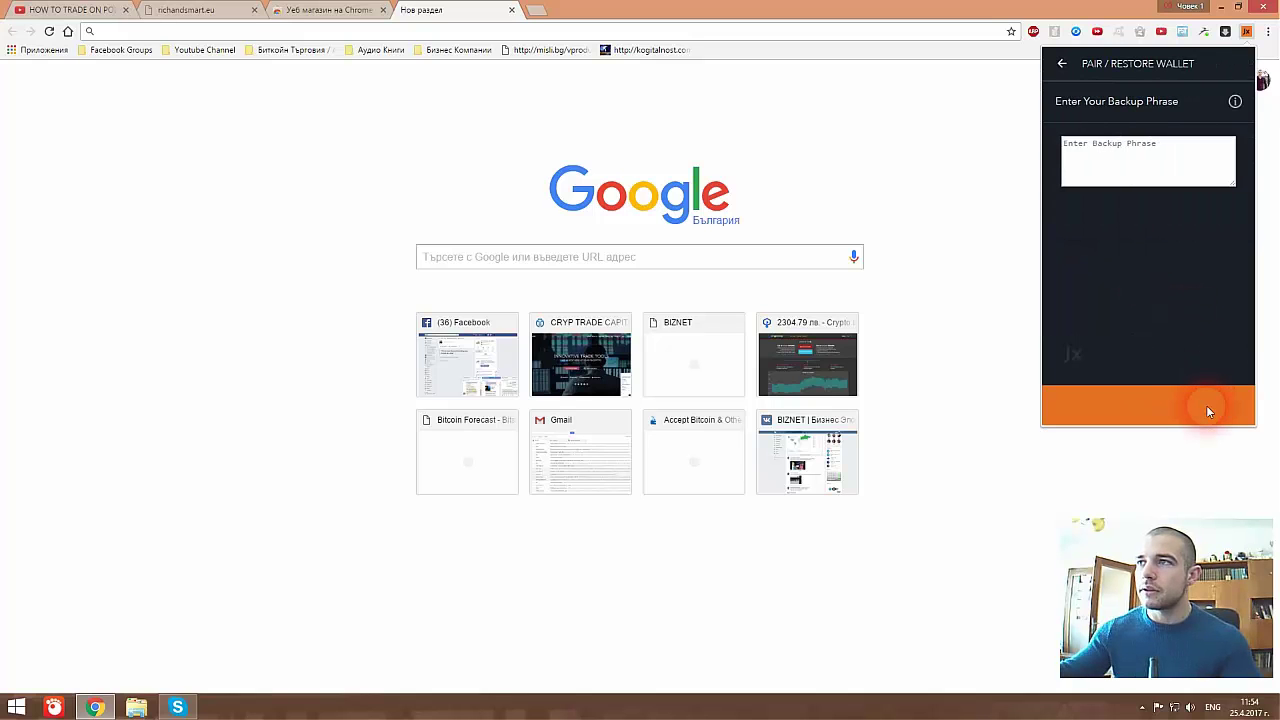
Enter the wallet's backup phrase for restoring the existing Jaxx wallet
{"action": "left_click", "coordinate": [1097, 158]}
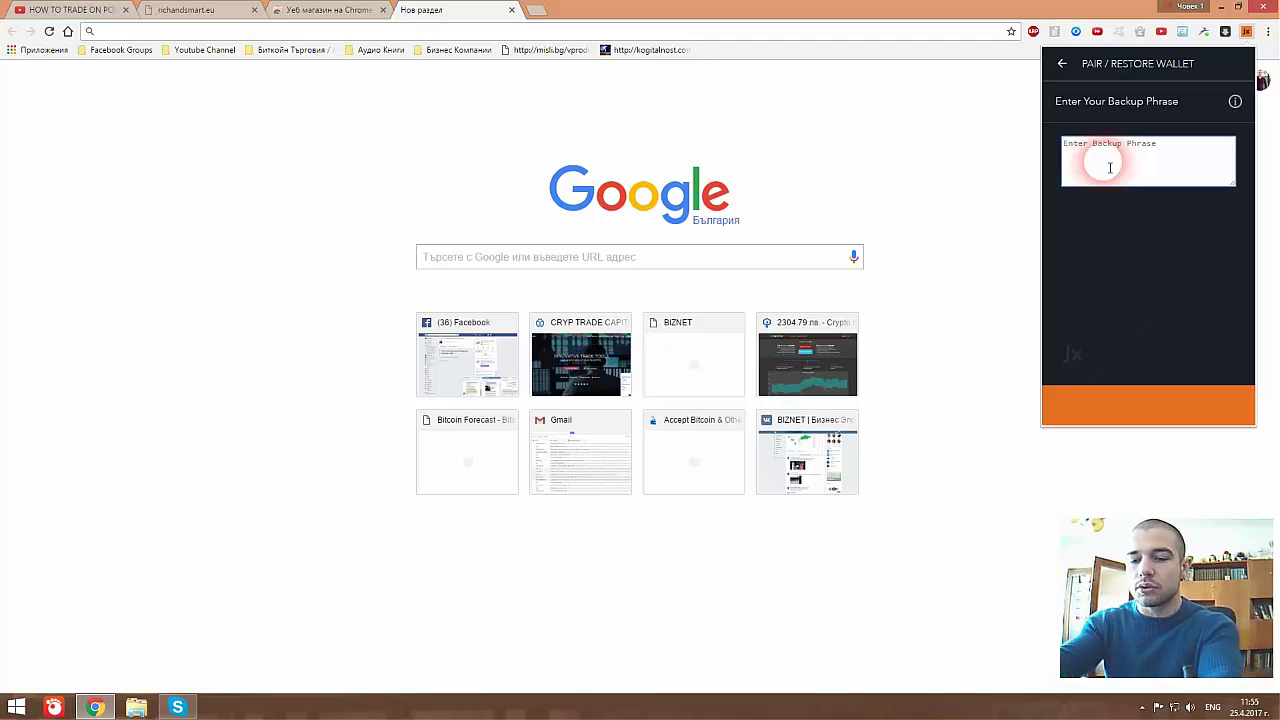
{"action": "key", "text": "ctrl+v"}
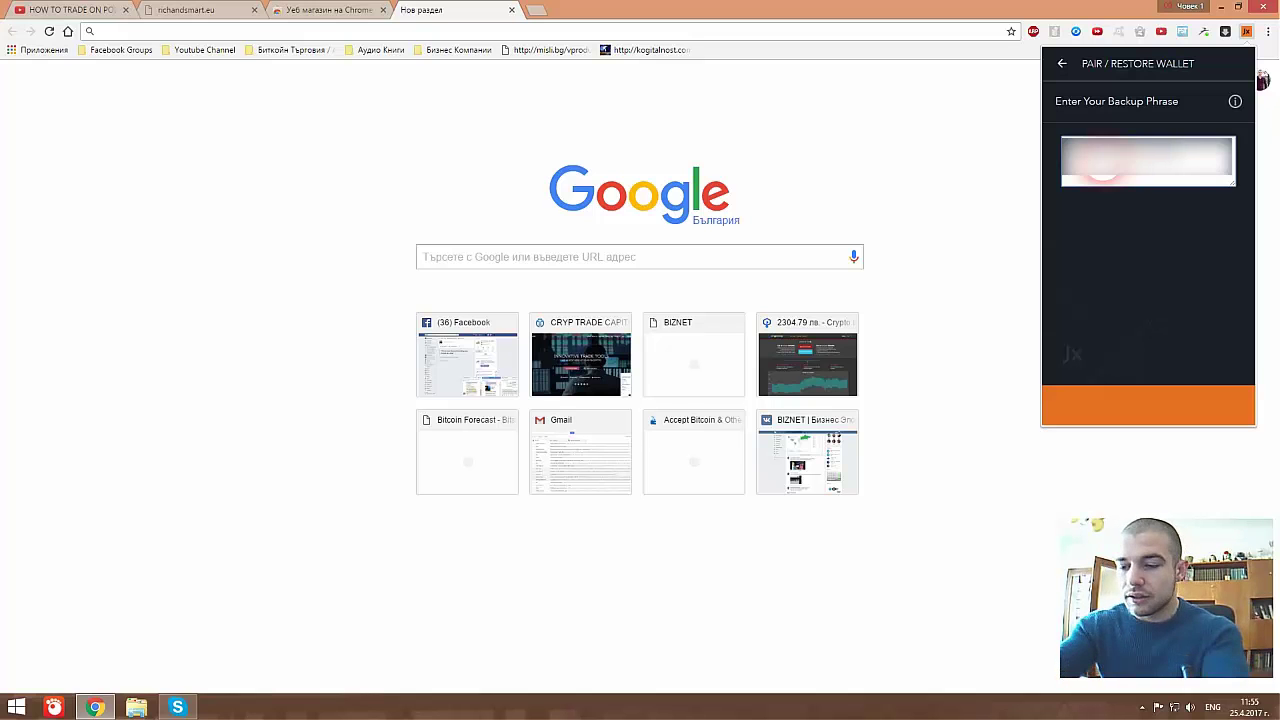
{"action": "key", "text": "ctrl+v"}
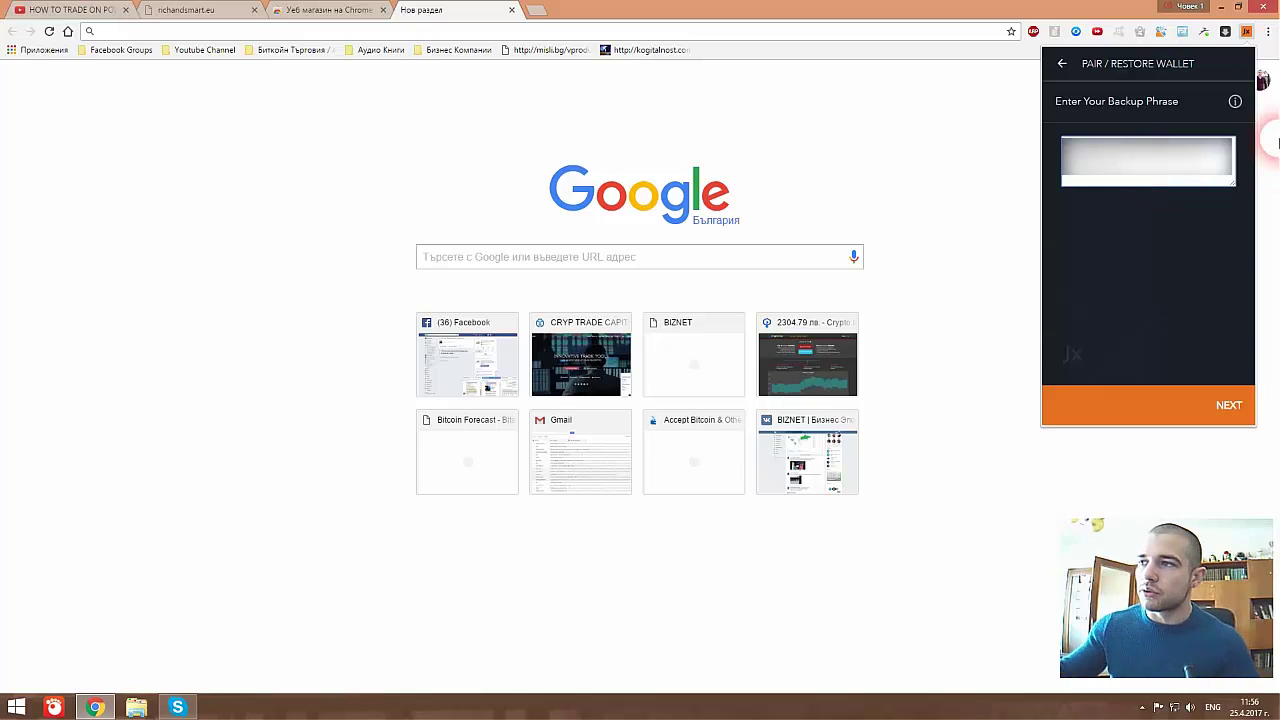
{"action": "left_click", "coordinate": [1234, 404]}
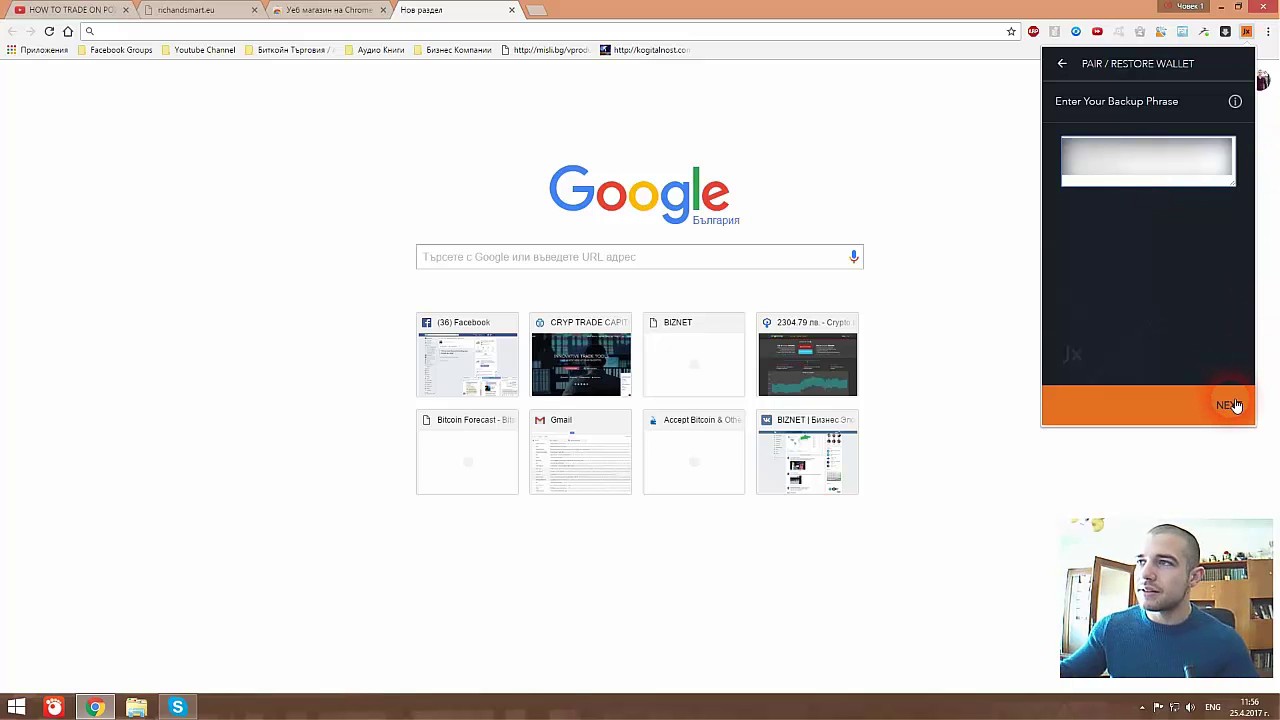
{"action": "left_click", "coordinate": [1094, 222]}
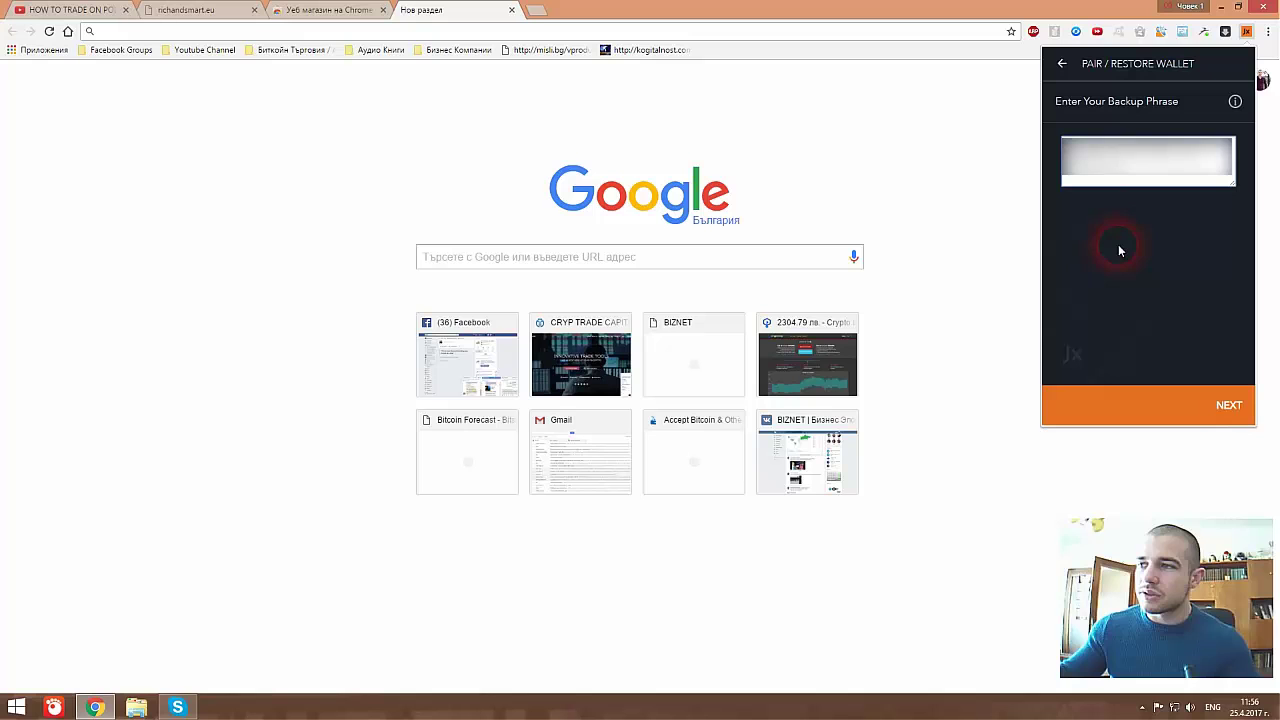
{"action": "left_click", "coordinate": [1143, 187]}
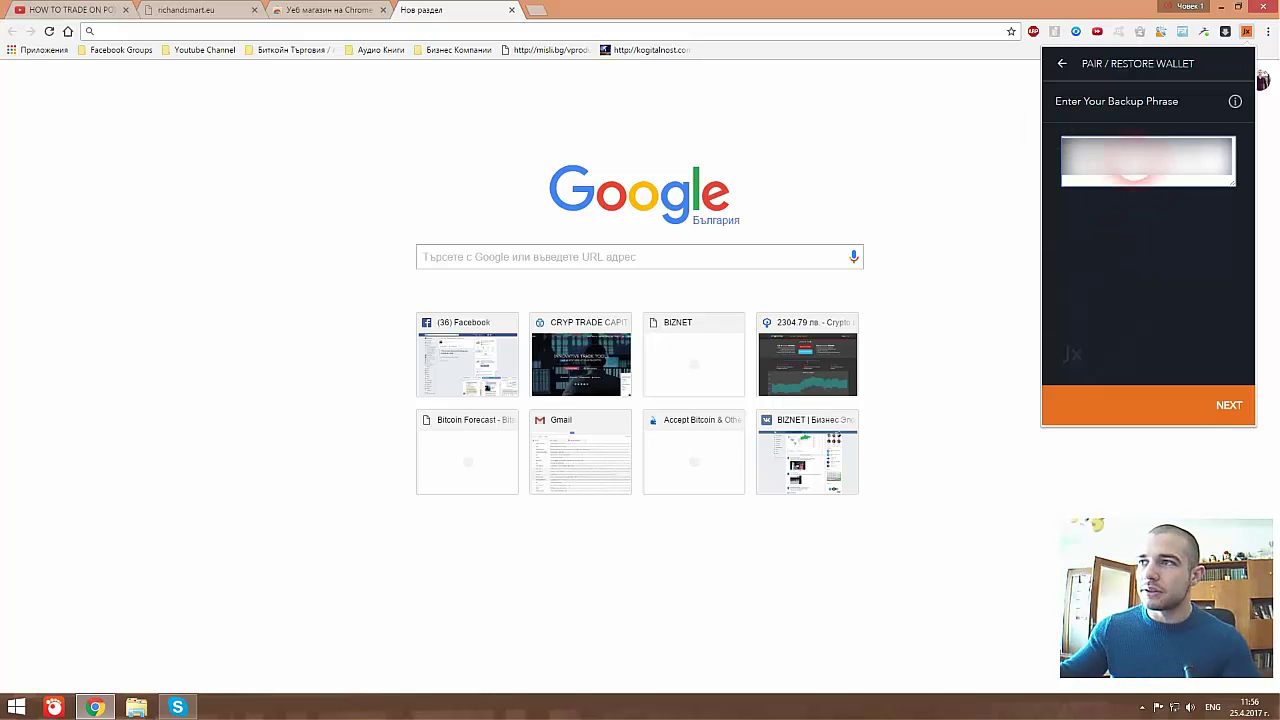
{"action": "left_click", "coordinate": [1058, 152]}
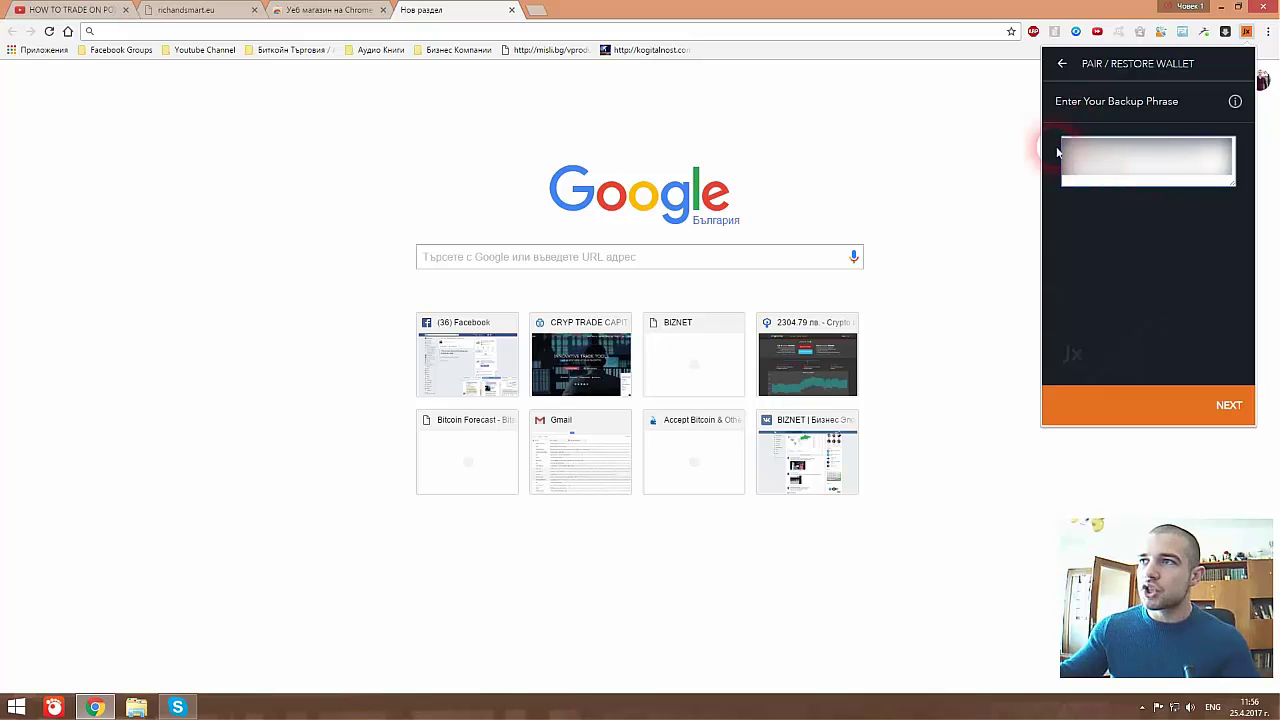
{"action": "left_click", "coordinate": [1169, 191]}
{"action": "left_click", "coordinate": [1083, 206]}
{"action": "left_click", "coordinate": [1133, 220]}
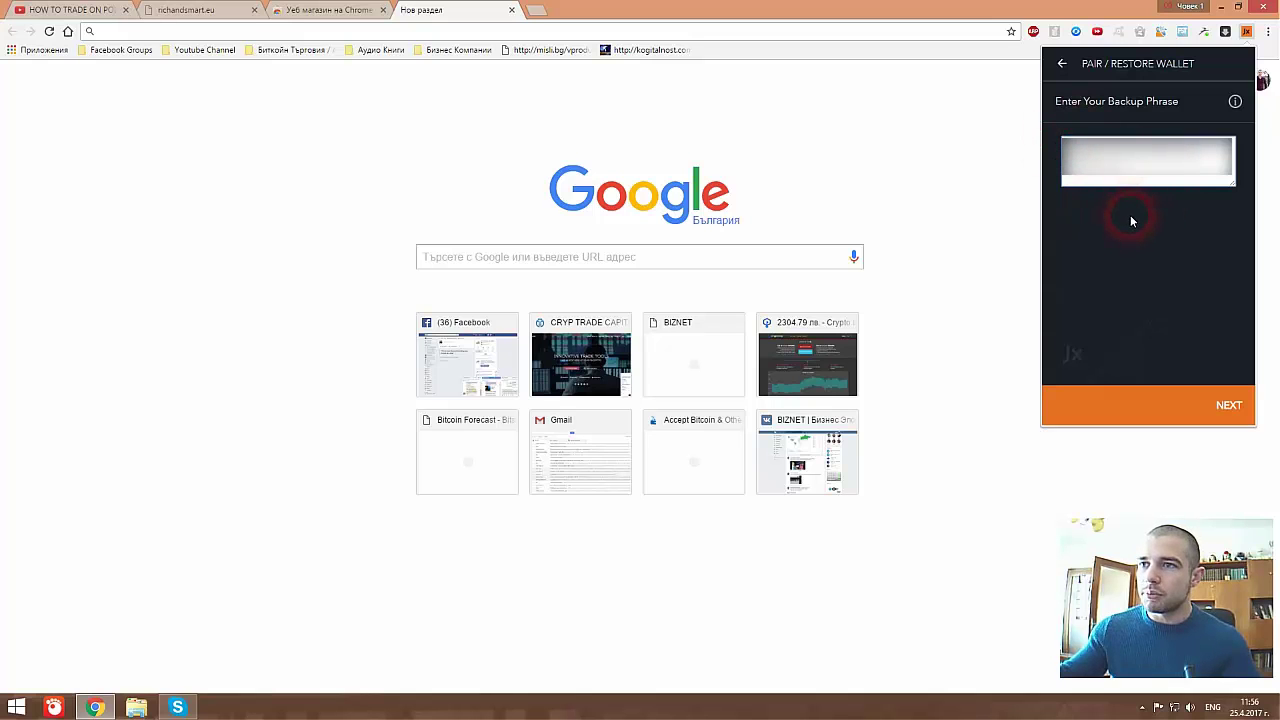
{"action": "left_click", "coordinate": [1234, 322]}
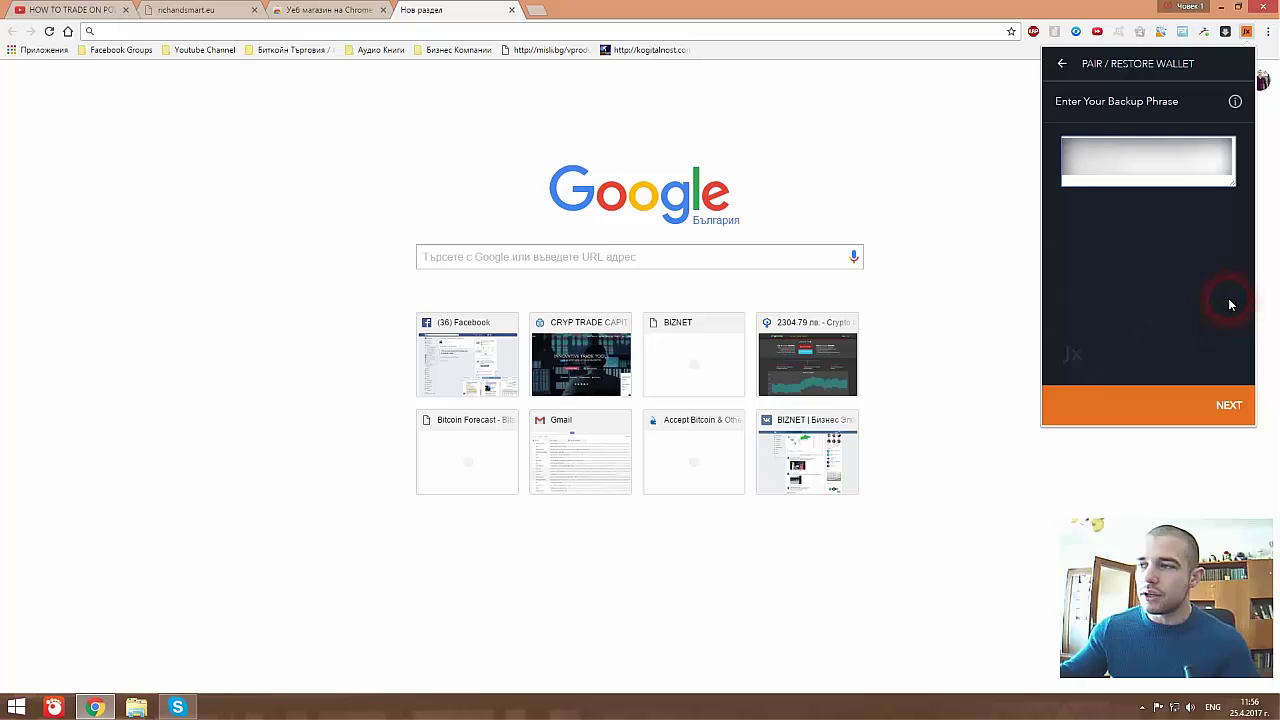
{"action": "left_click", "coordinate": [1154, 292]}
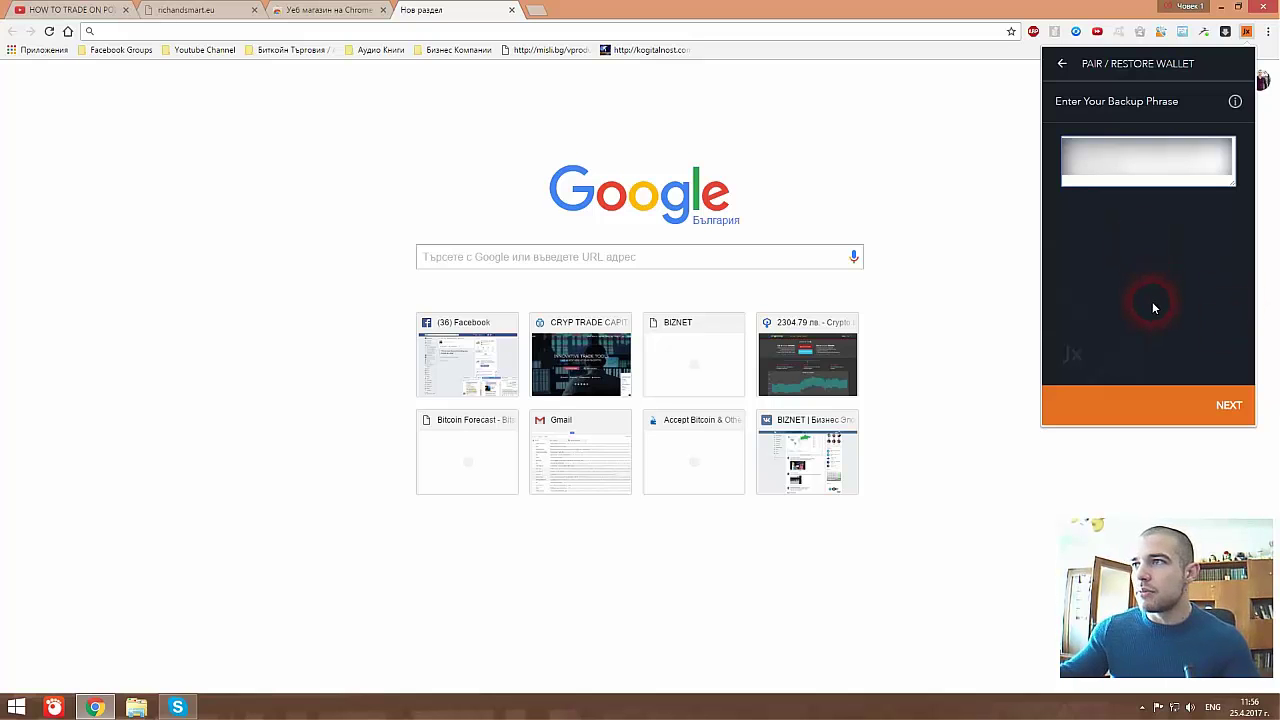
Submit the entered backup phrase and continue to the wallet settings
{"action": "left_click", "coordinate": [1226, 405]}
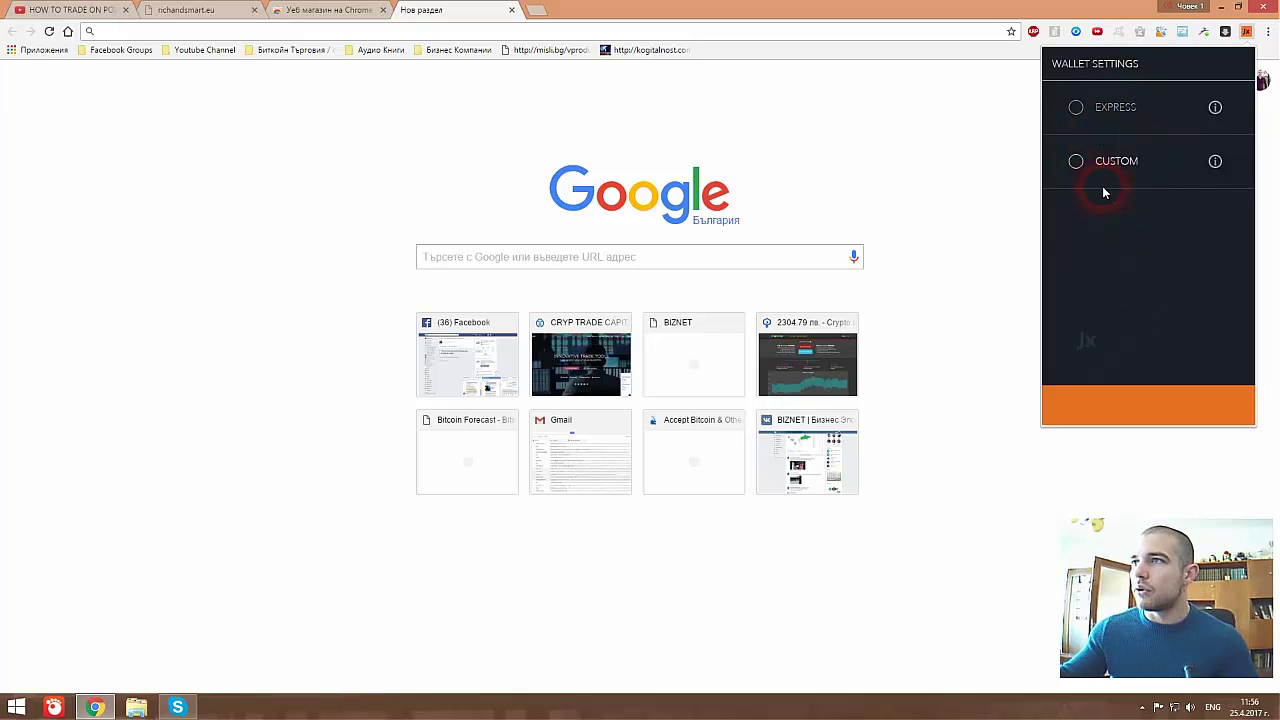
Choose the Custom wallet settings and activate the Bitcoin, Ethereum, Dash, Ethereum Classic and Litecoin wallets
{"action": "left_click", "coordinate": [1076, 161]}
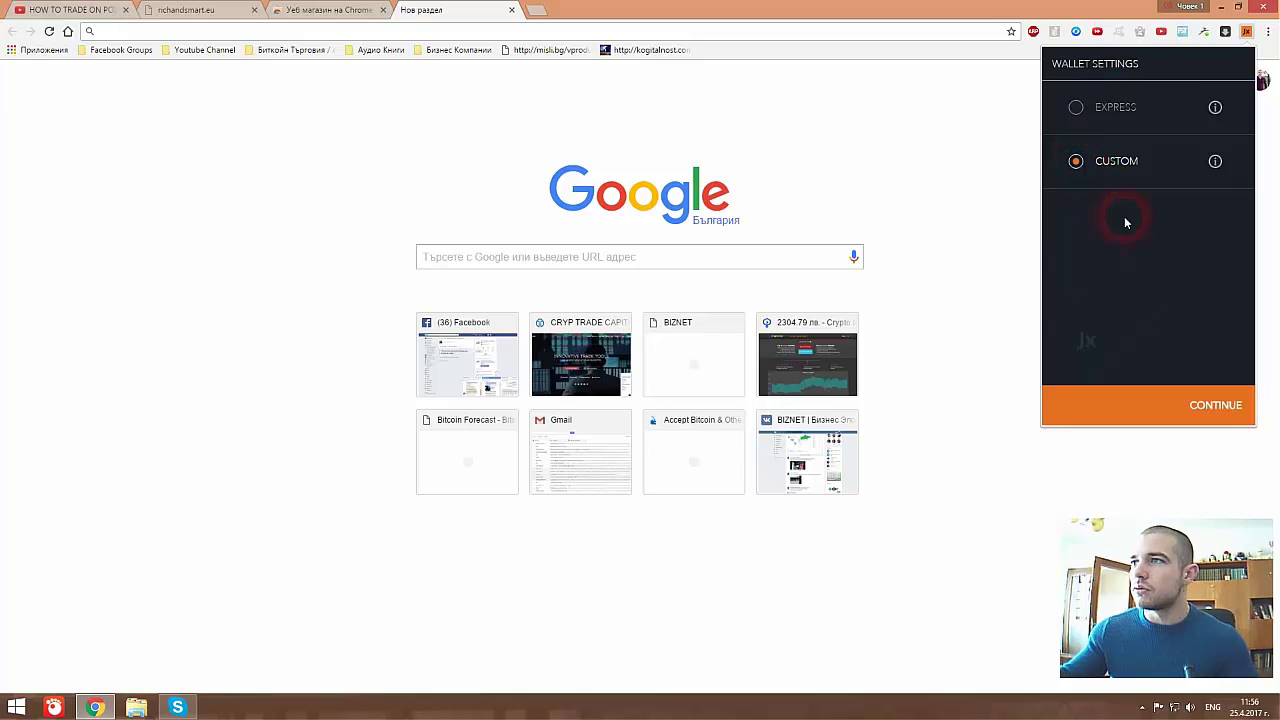
{"action": "left_click", "coordinate": [1216, 402]}
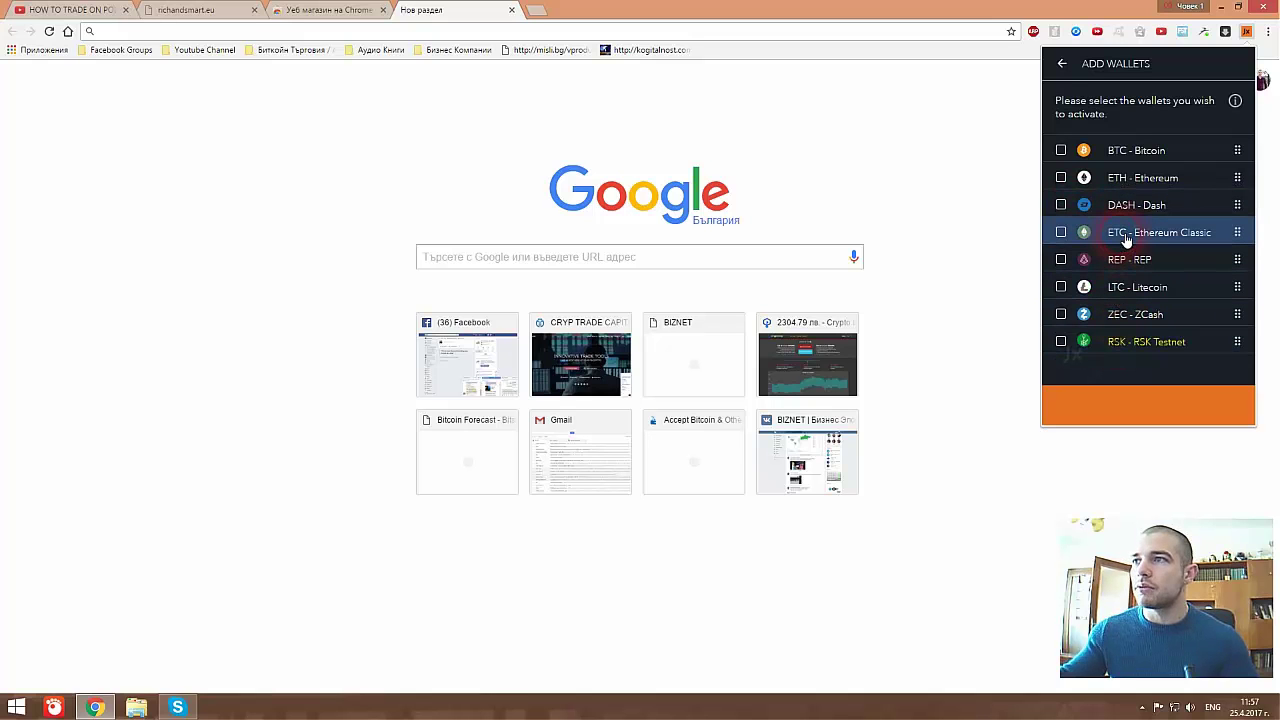
{"action": "left_click", "coordinate": [1061, 150]}
{"action": "left_click", "coordinate": [1061, 177]}
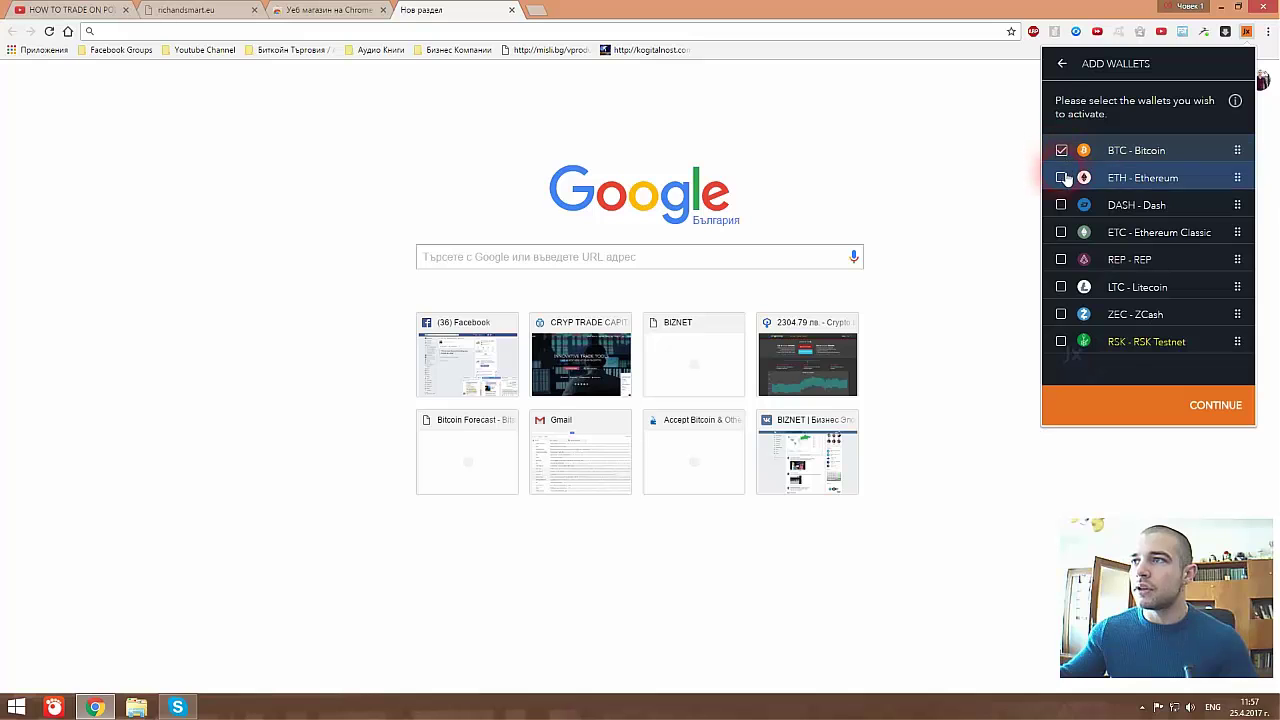
{"action": "left_click", "coordinate": [1061, 204]}
{"action": "left_click", "coordinate": [1063, 233]}
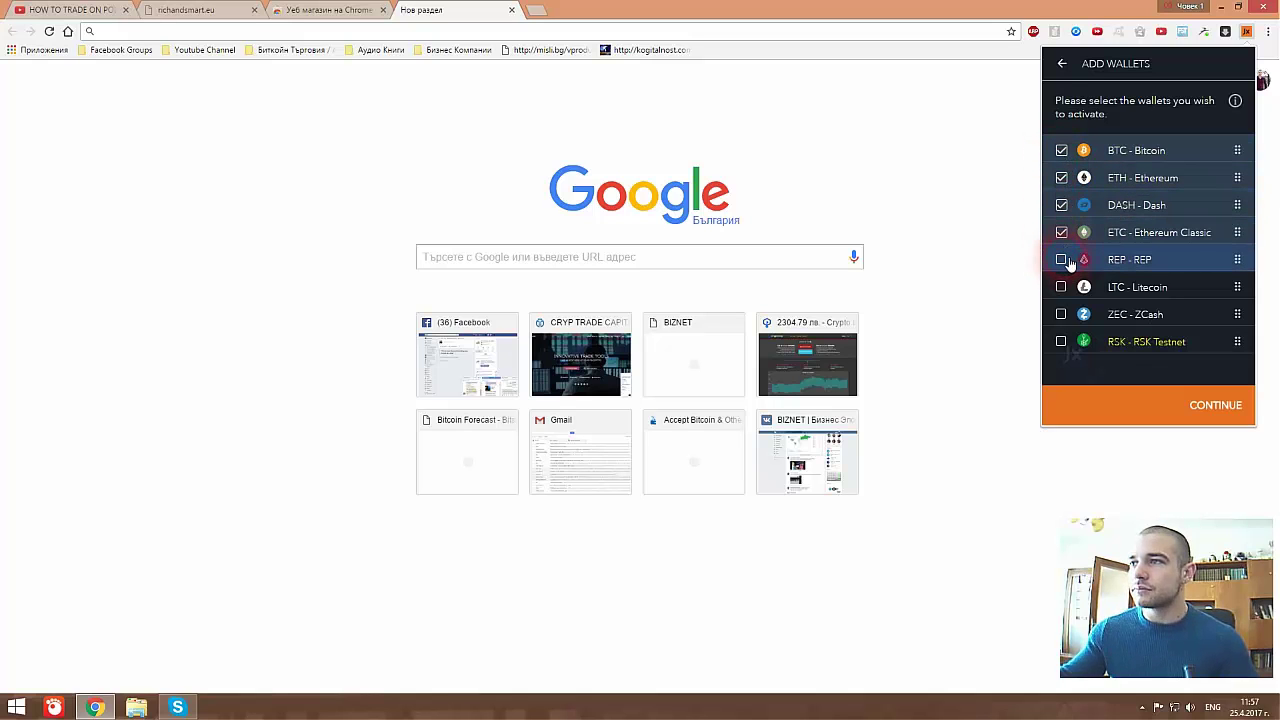
{"action": "left_click", "coordinate": [1061, 260]}
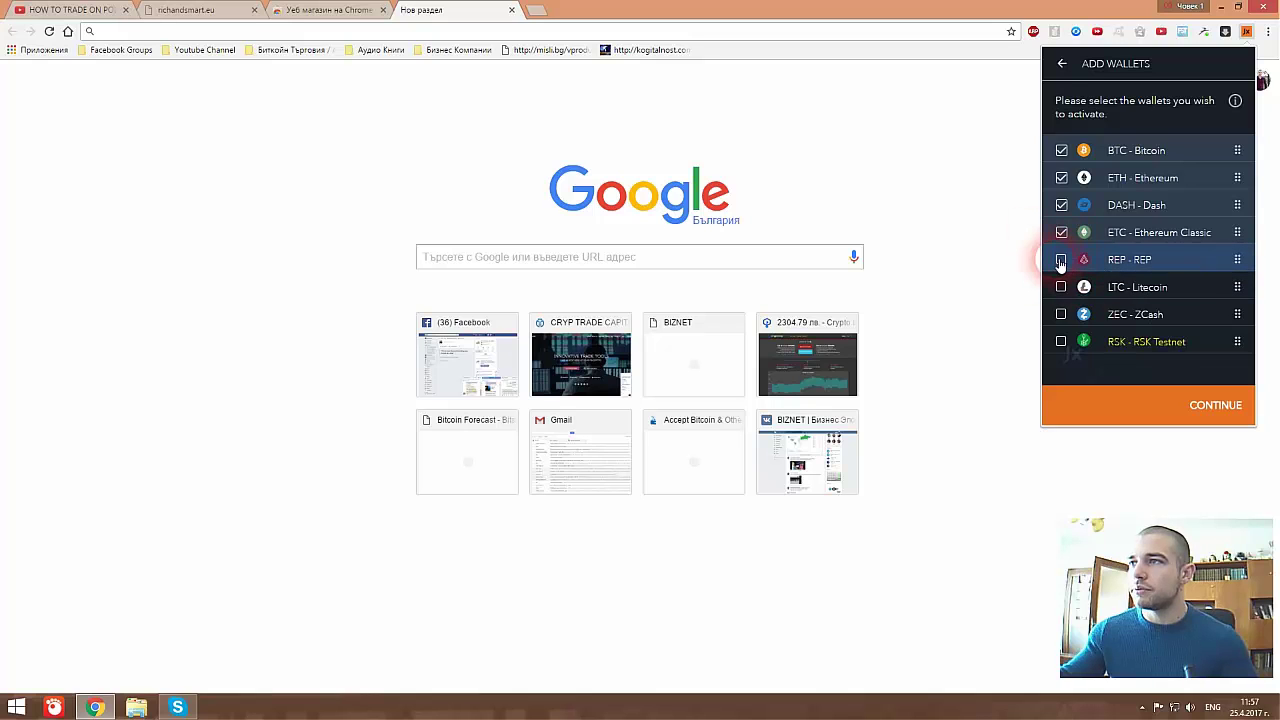
{"action": "left_click", "coordinate": [1063, 288]}
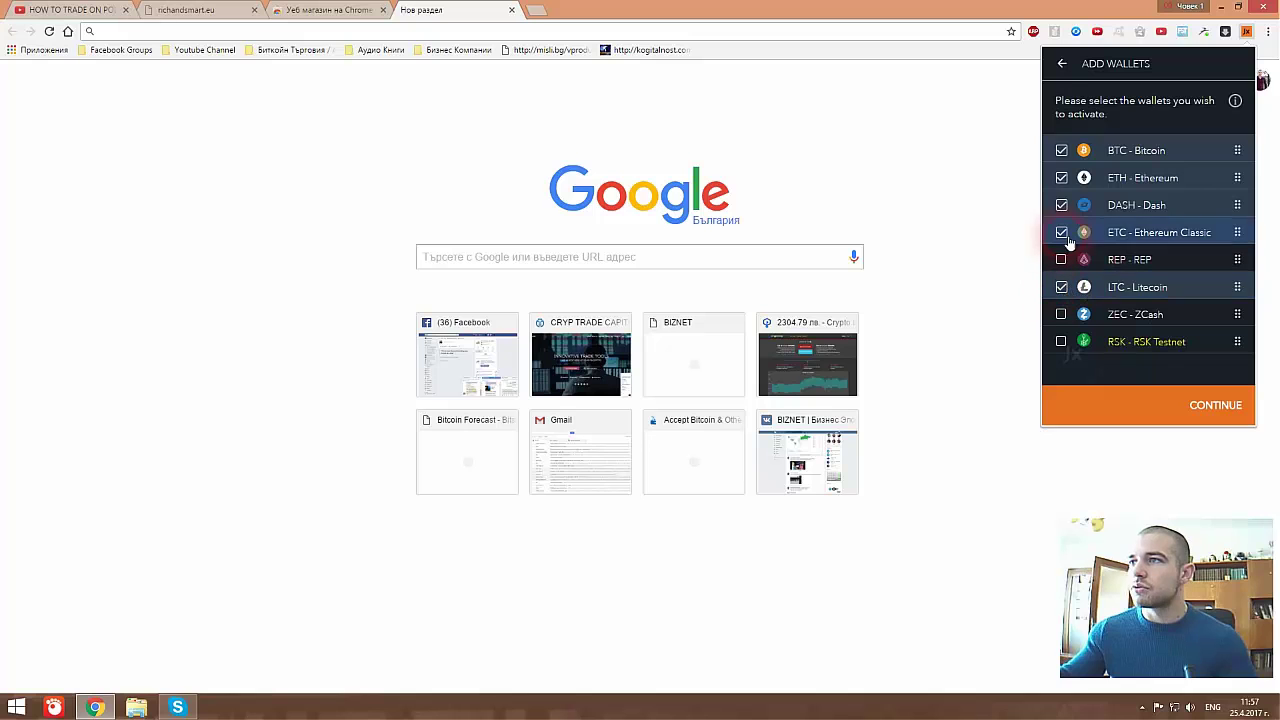
{"action": "left_click", "coordinate": [1215, 407]}
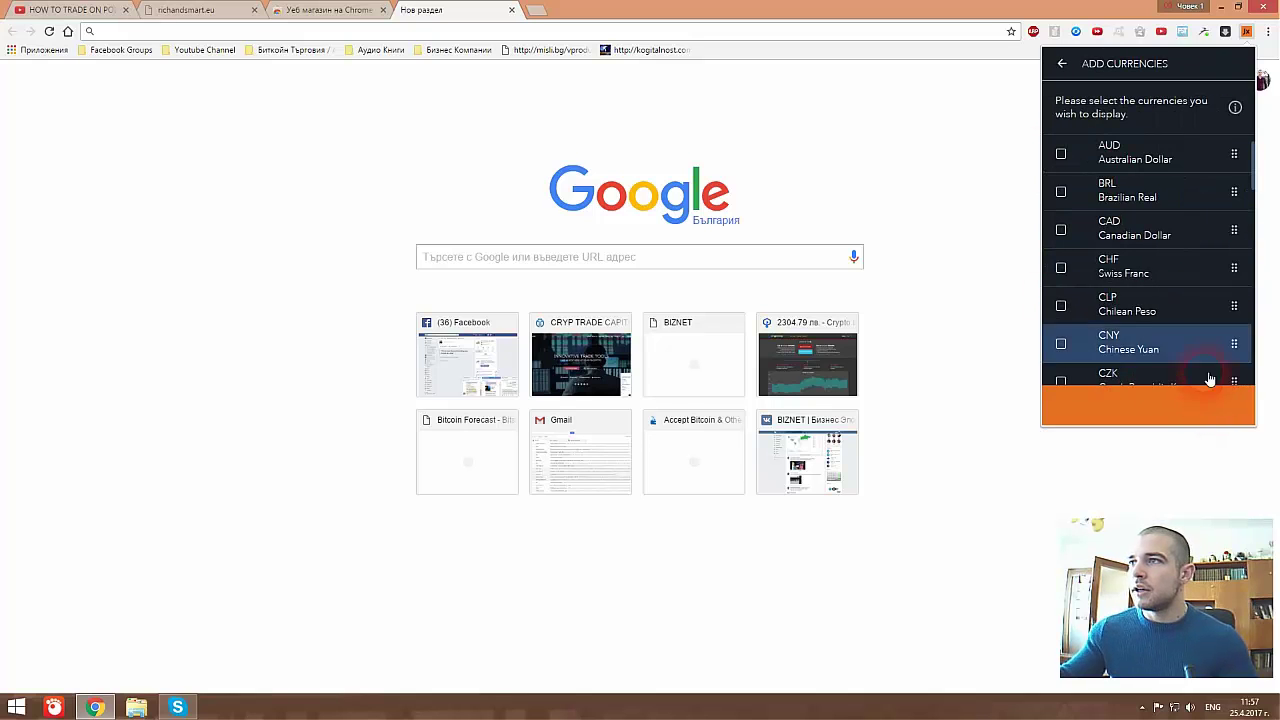
Select USD - United States Dollar as the display currency and continue to the security PIN setup
{"action": "scroll", "coordinate": [1118, 230], "scroll_direction": "down", "scroll_amount": 3}
{"action": "scroll", "coordinate": [1118, 230], "scroll_direction": "down", "scroll_amount": 3}
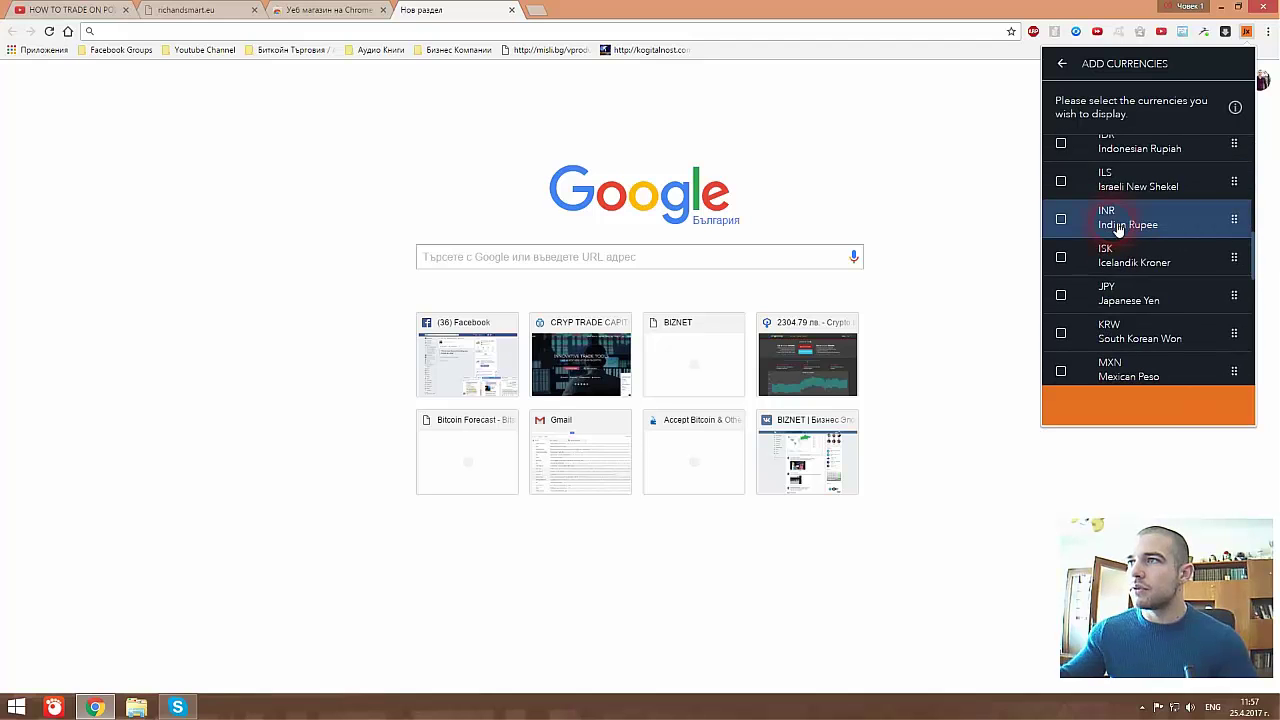
{"action": "scroll", "coordinate": [1118, 230], "scroll_direction": "down", "scroll_amount": 6}
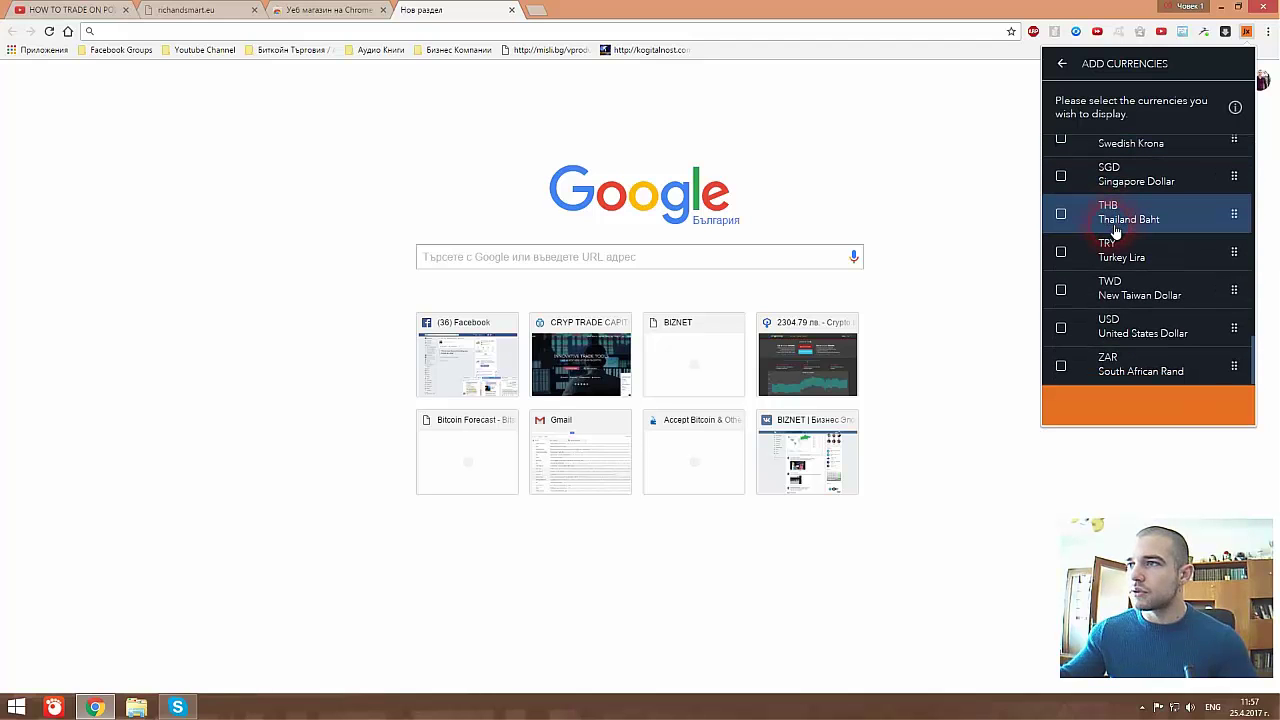
{"action": "left_click", "coordinate": [1063, 330]}
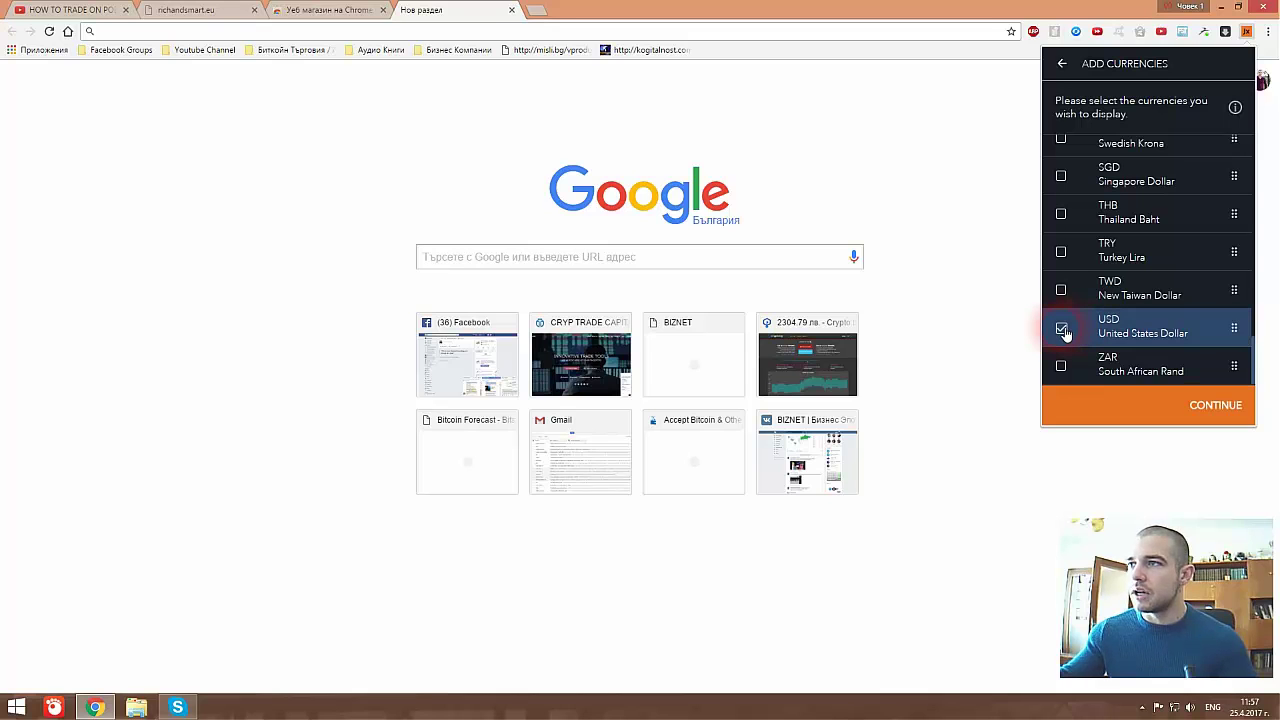
{"action": "left_click", "coordinate": [1210, 406]}
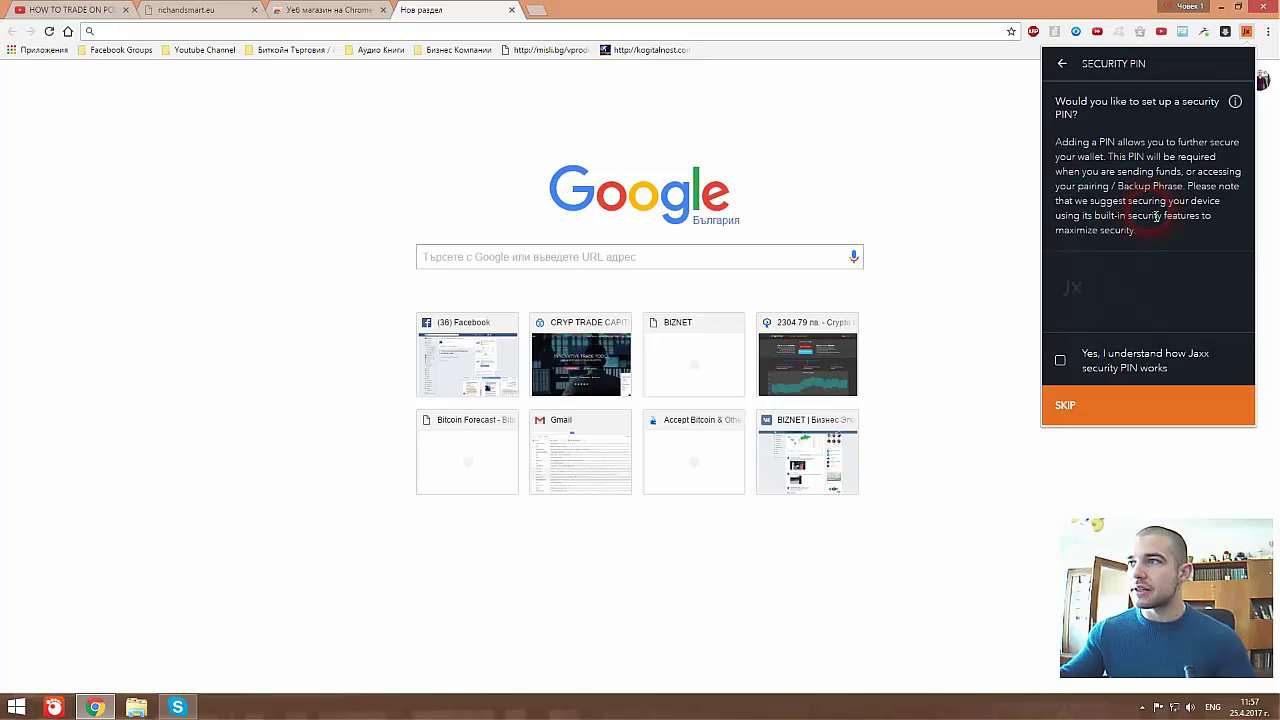
Acknowledge how the Jaxx security PIN works and create a new four-digit wallet PIN
{"action": "left_click", "coordinate": [1062, 362]}
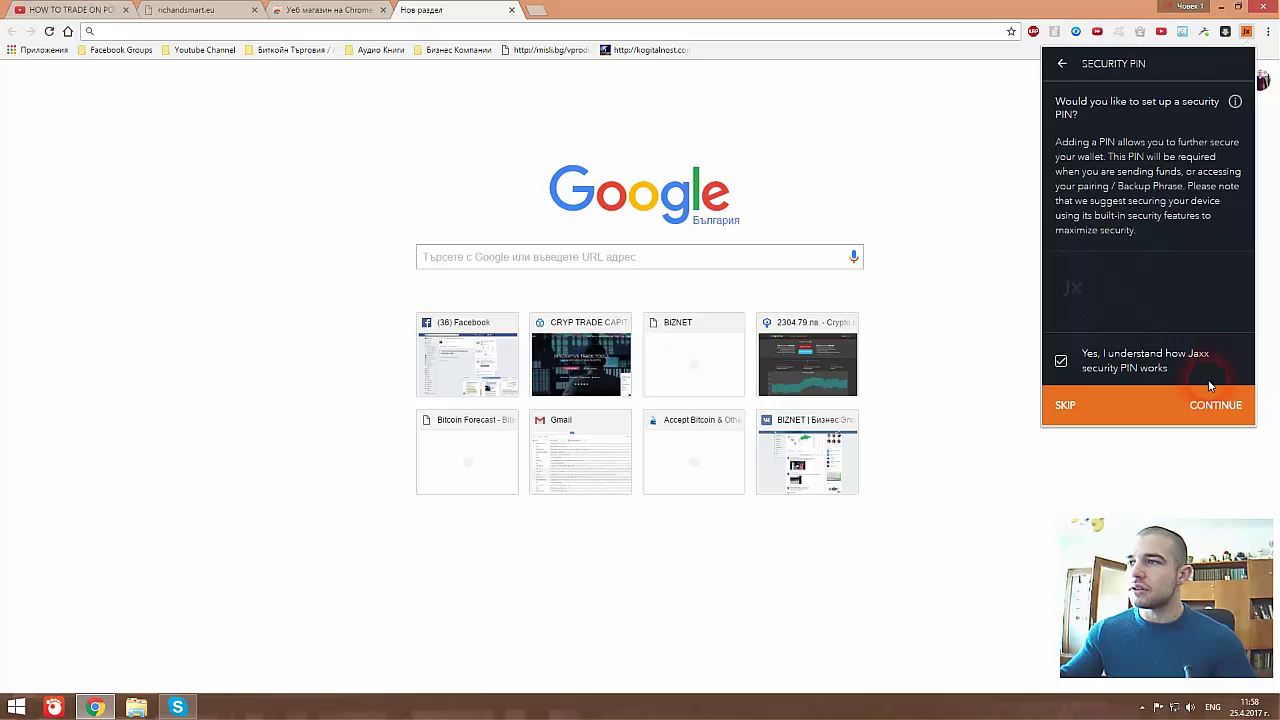
{"action": "left_click", "coordinate": [1215, 408]}
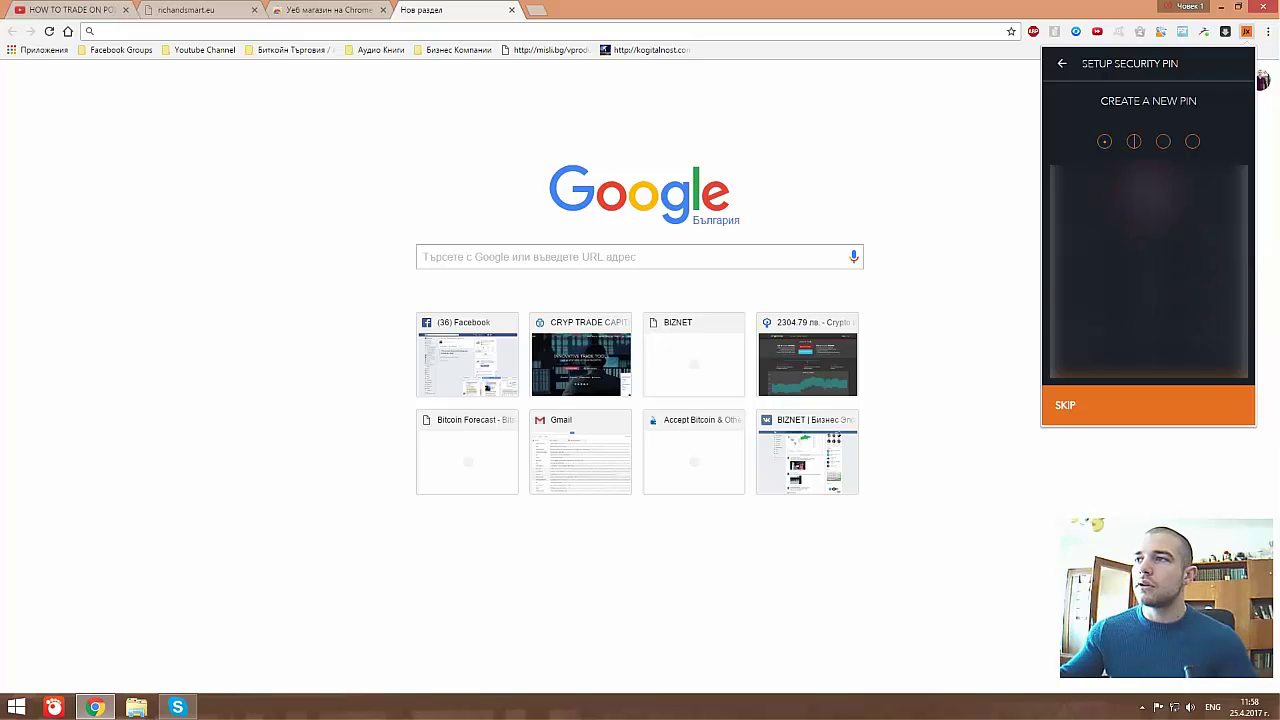
{"action": "left_click", "coordinate": [1217, 240]}
{"action": "left_click", "coordinate": [1148, 300]}
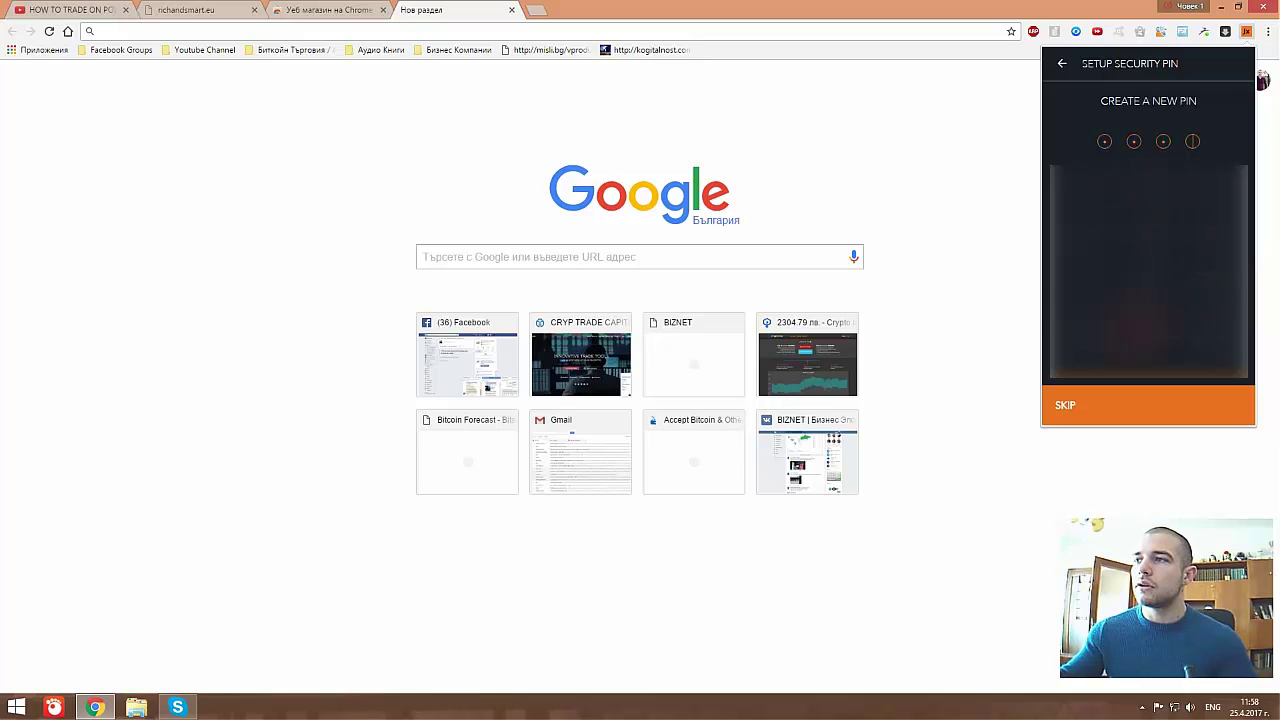
{"action": "left_click", "coordinate": [1143, 334]}
{"action": "left_click", "coordinate": [1226, 406]}
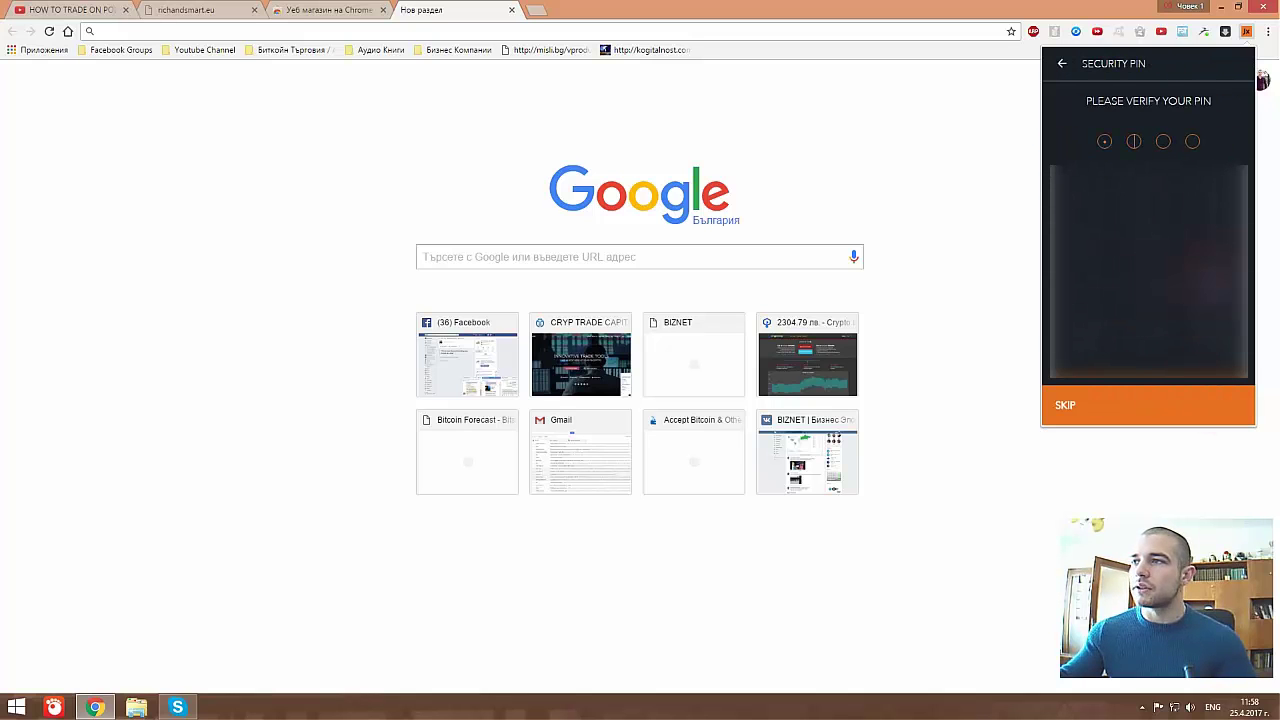
Re-enter the security PIN to verify it and finish the wallet setup
{"action": "left_click", "coordinate": [1217, 246]}
{"action": "left_click", "coordinate": [1155, 196]}
{"action": "left_click", "coordinate": [1154, 292]}
{"action": "left_click", "coordinate": [1220, 408]}
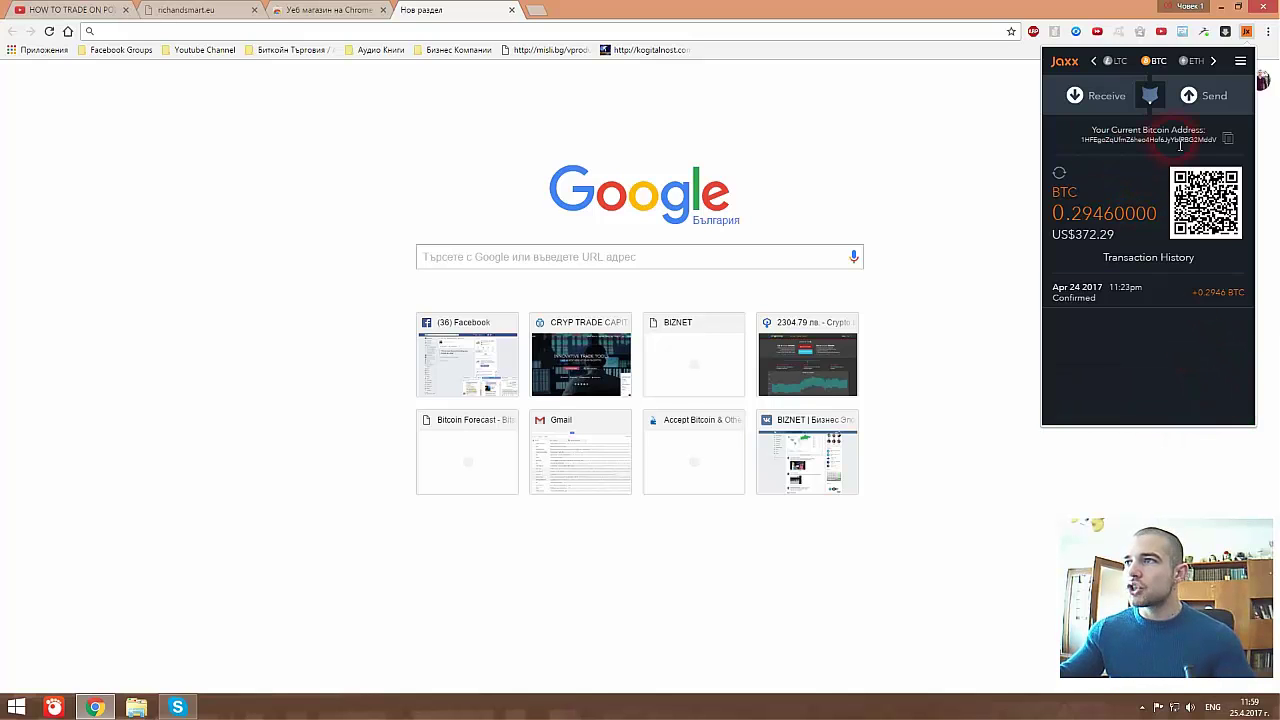
Show the Bitcoin wallet's receive options and select its current receiving address
{"action": "left_click", "coordinate": [1089, 97]}
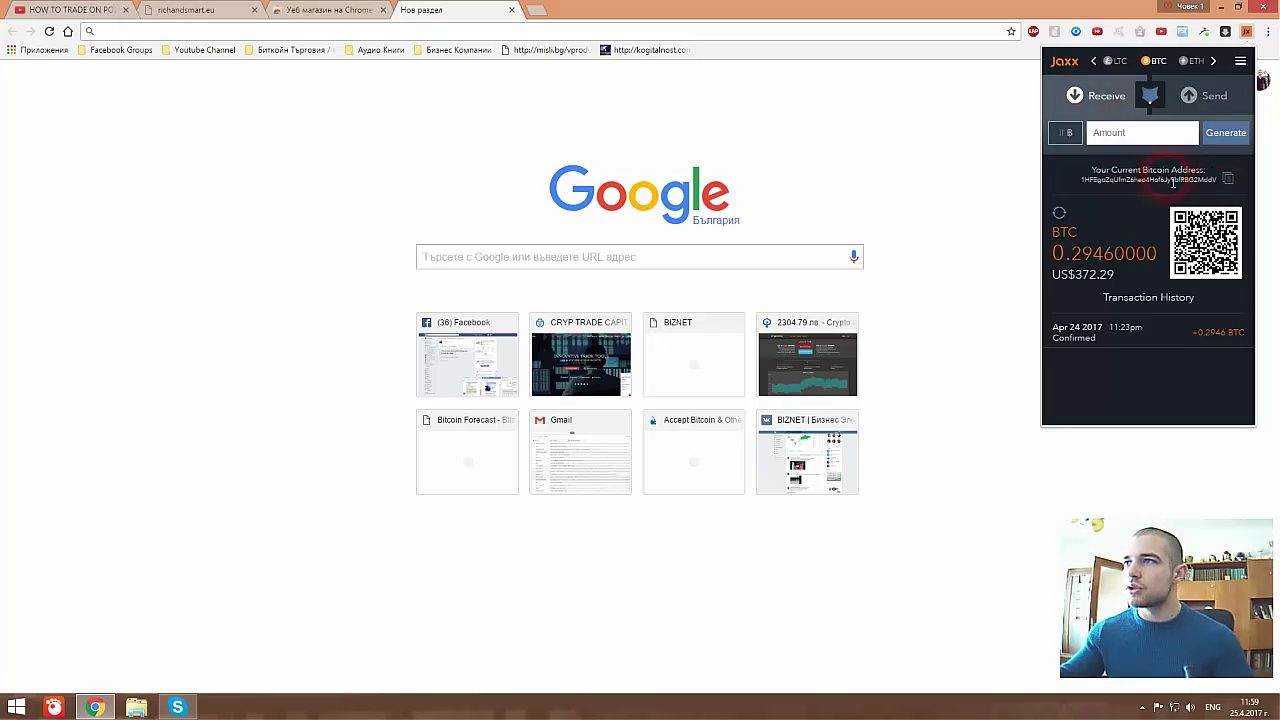
{"action": "double_click", "coordinate": [1155, 180]}
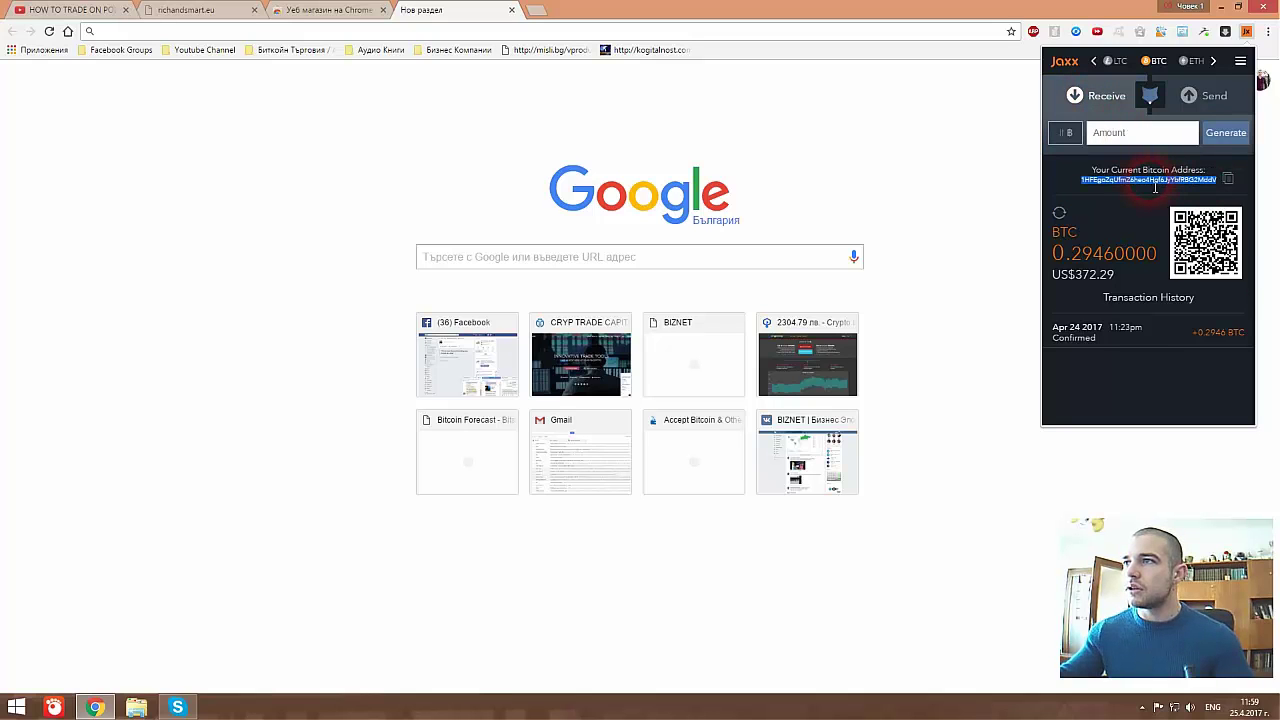
{"action": "right_click", "coordinate": [1155, 187]}
{"action": "left_click", "coordinate": [1096, 191]}
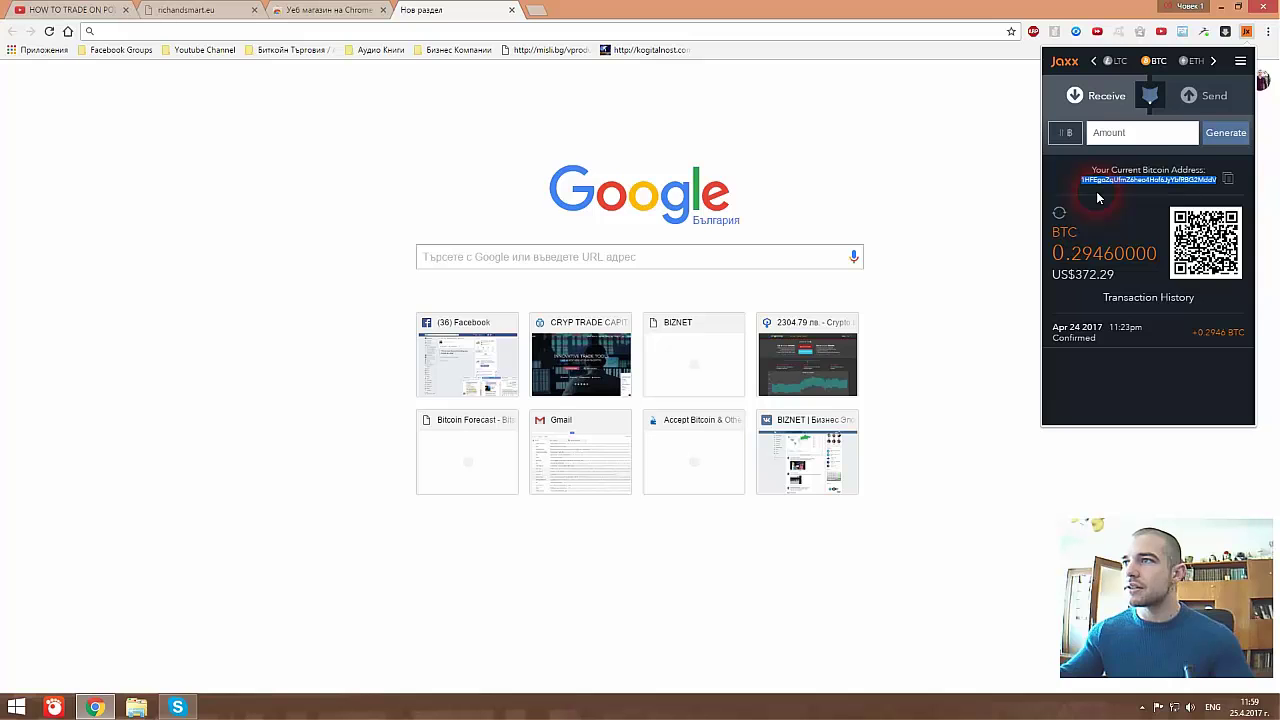
Show the Bitcoin wallet's send form and look at its receiving address and amount fields
{"action": "left_click", "coordinate": [1214, 96]}
{"action": "left_click", "coordinate": [1112, 135]}
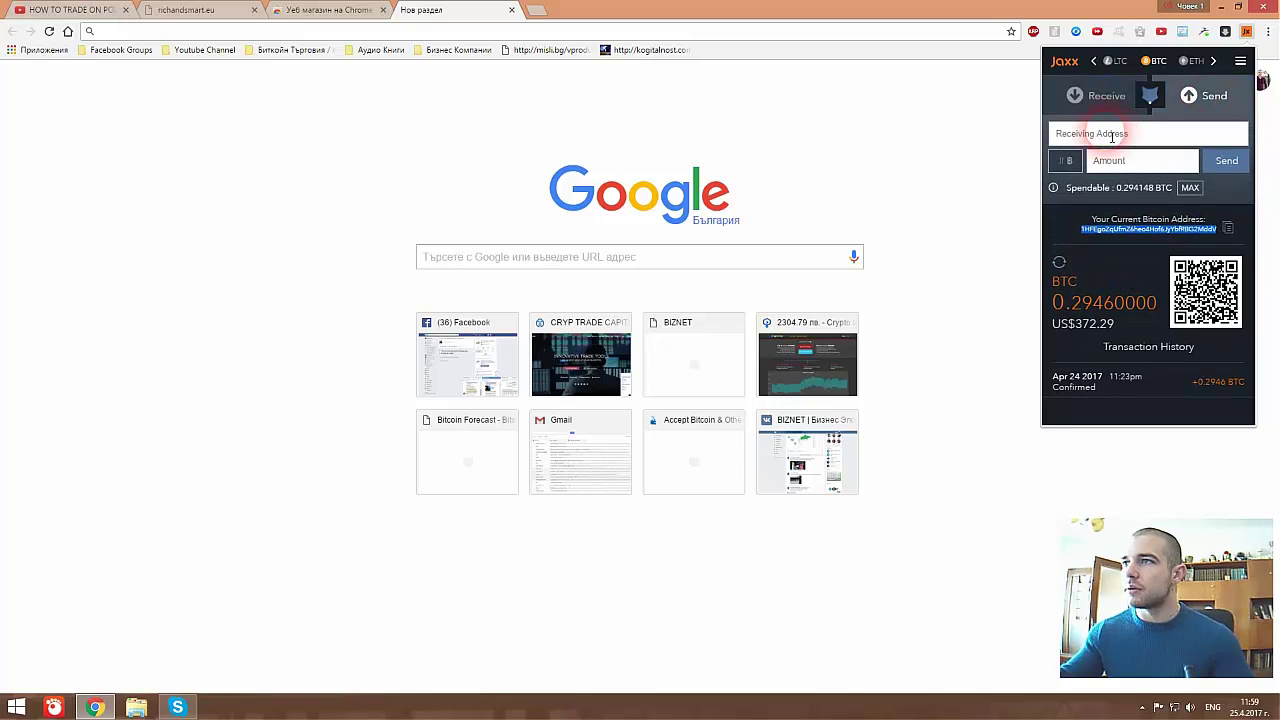
{"action": "left_click", "coordinate": [1118, 163]}
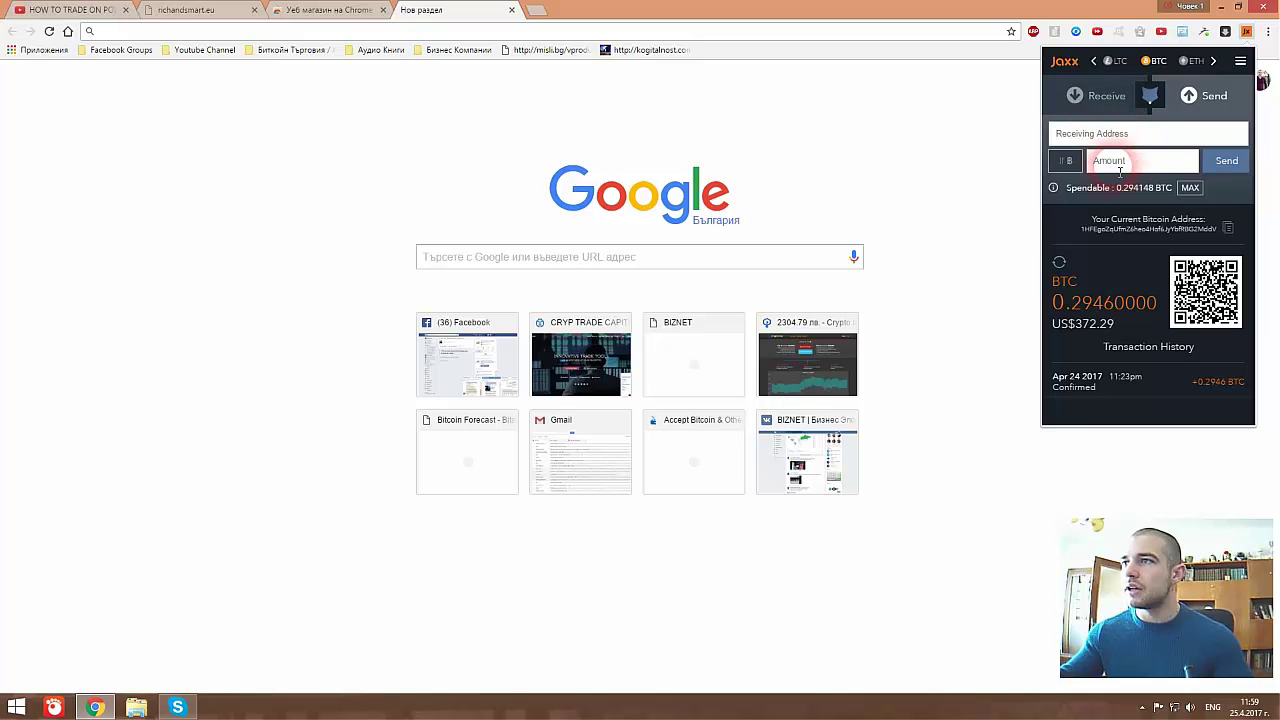
{"action": "left_click", "coordinate": [1151, 97]}
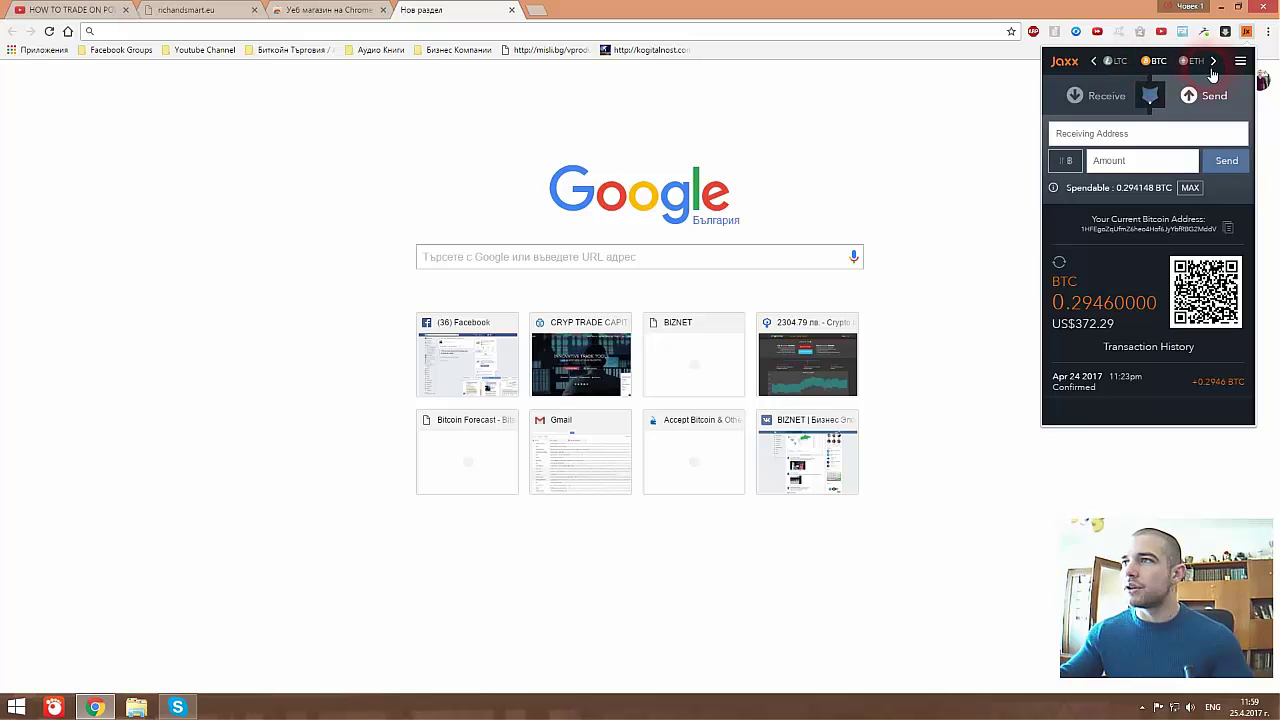
View the Ethereum wallet's balance and address, and return to the Bitcoin wallet
{"action": "left_click", "coordinate": [1212, 66]}
{"action": "left_click", "coordinate": [1151, 62]}
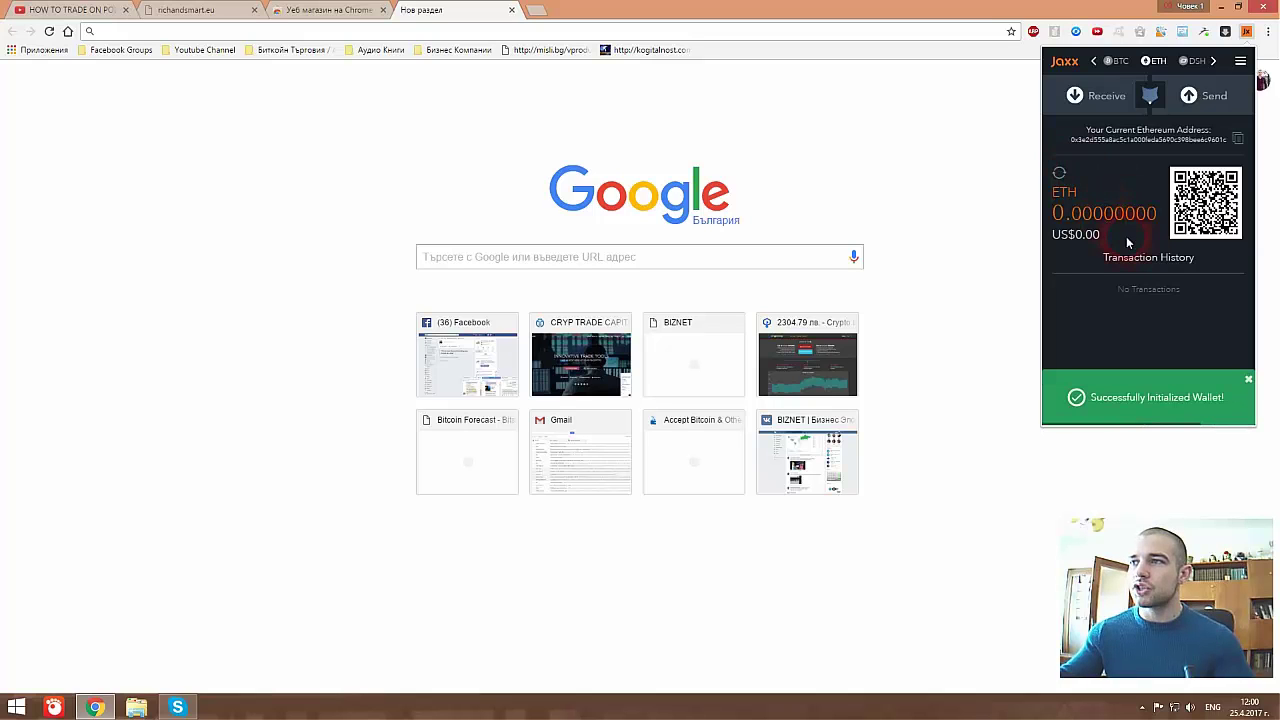
{"action": "left_click", "coordinate": [1156, 61]}
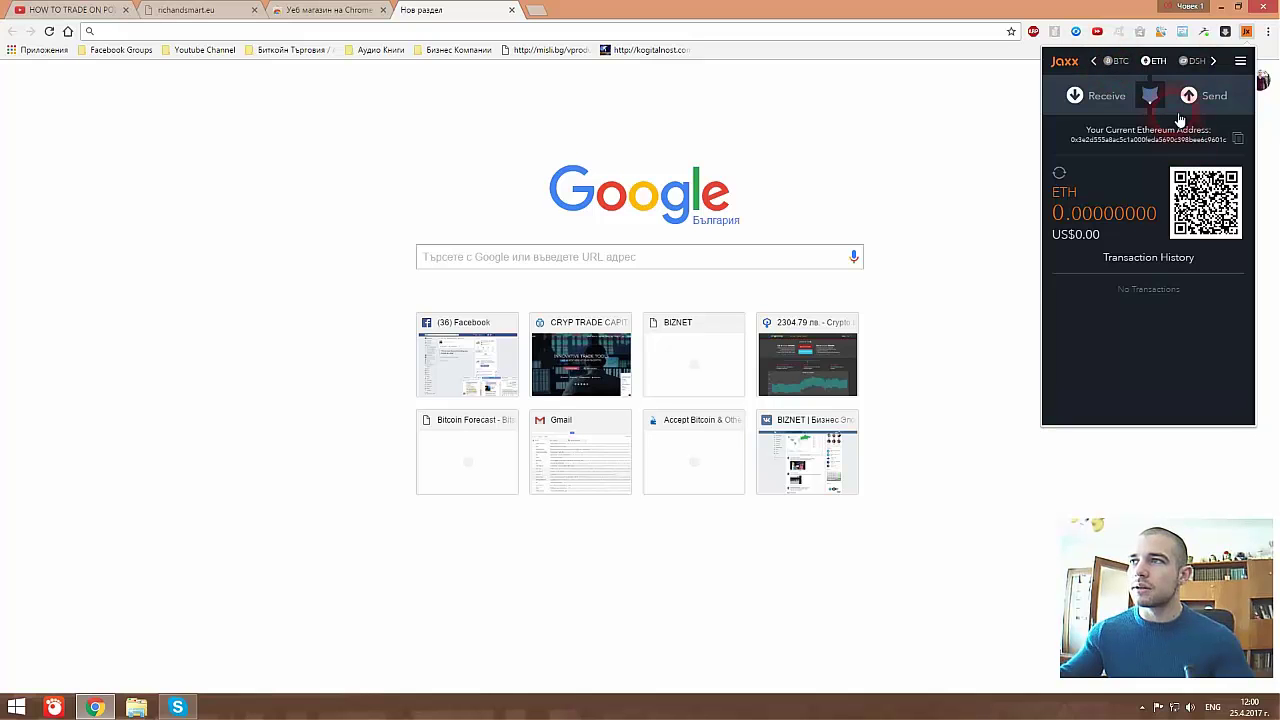
{"action": "left_click", "coordinate": [1113, 63]}
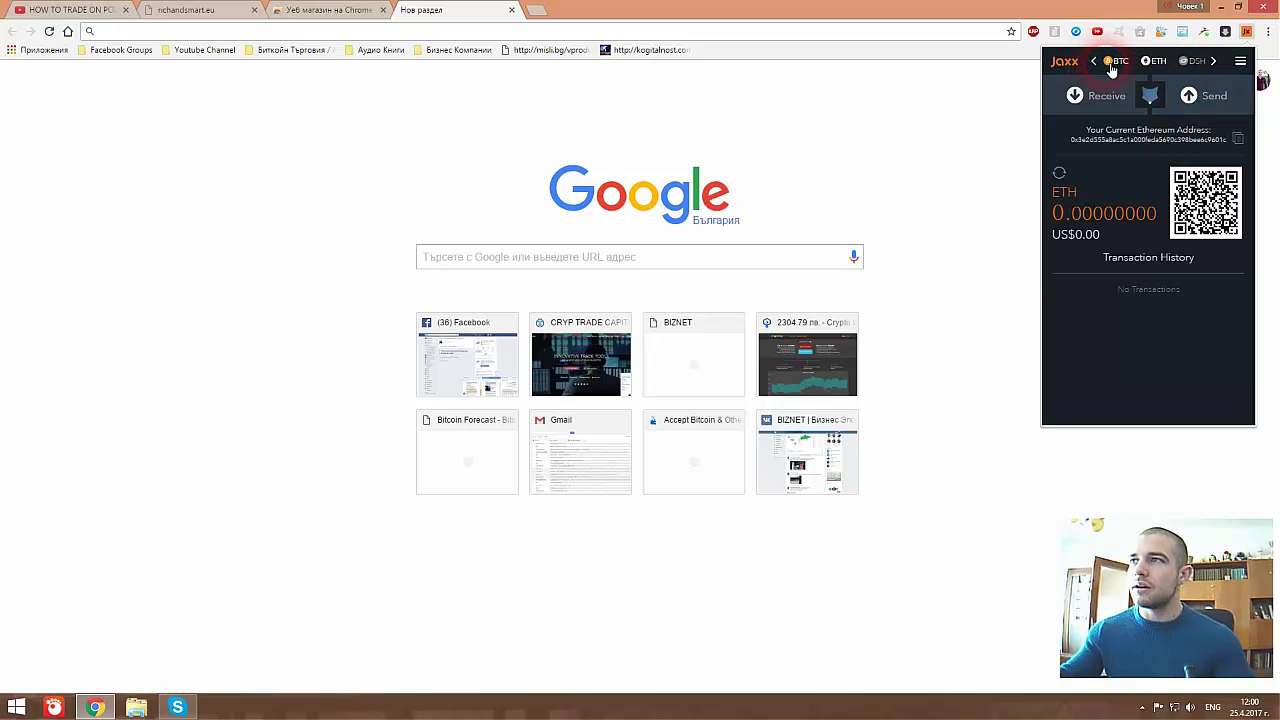
Open the ShapeShift exchange form in the Bitcoin wallet for converting BTC to ETH
{"action": "left_click", "coordinate": [1153, 95]}
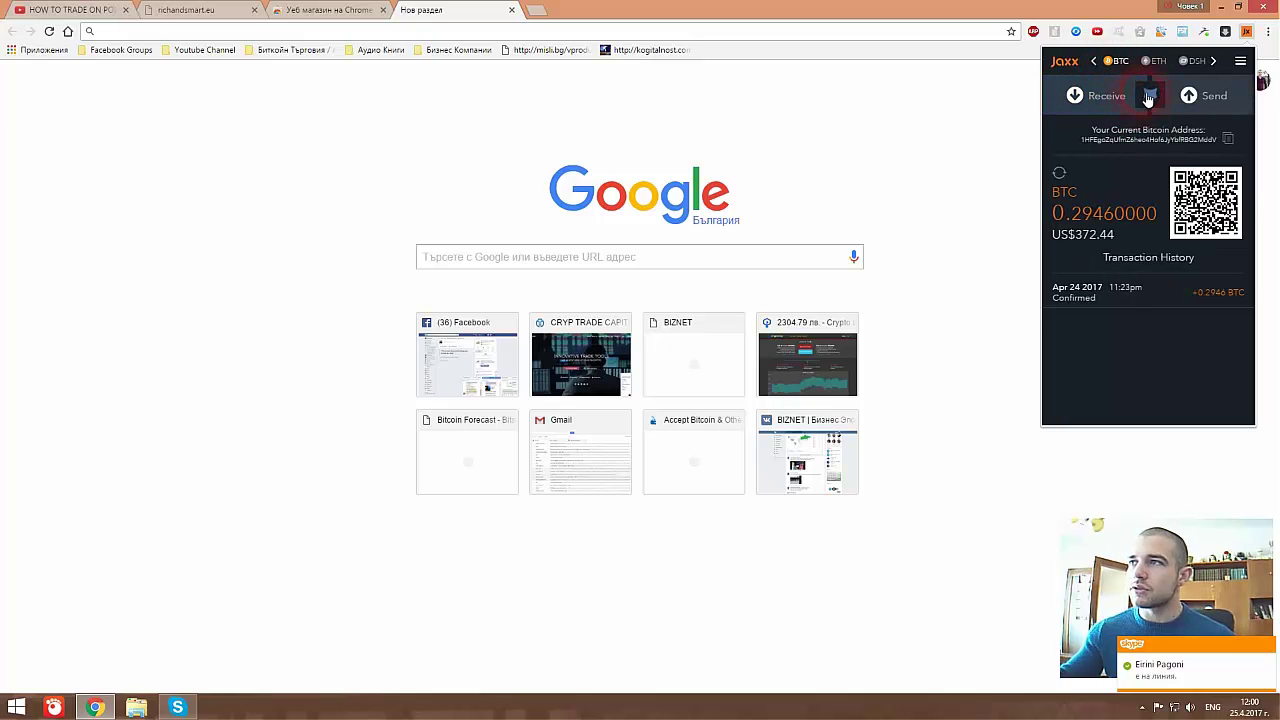
{"action": "left_click", "coordinate": [1153, 96]}
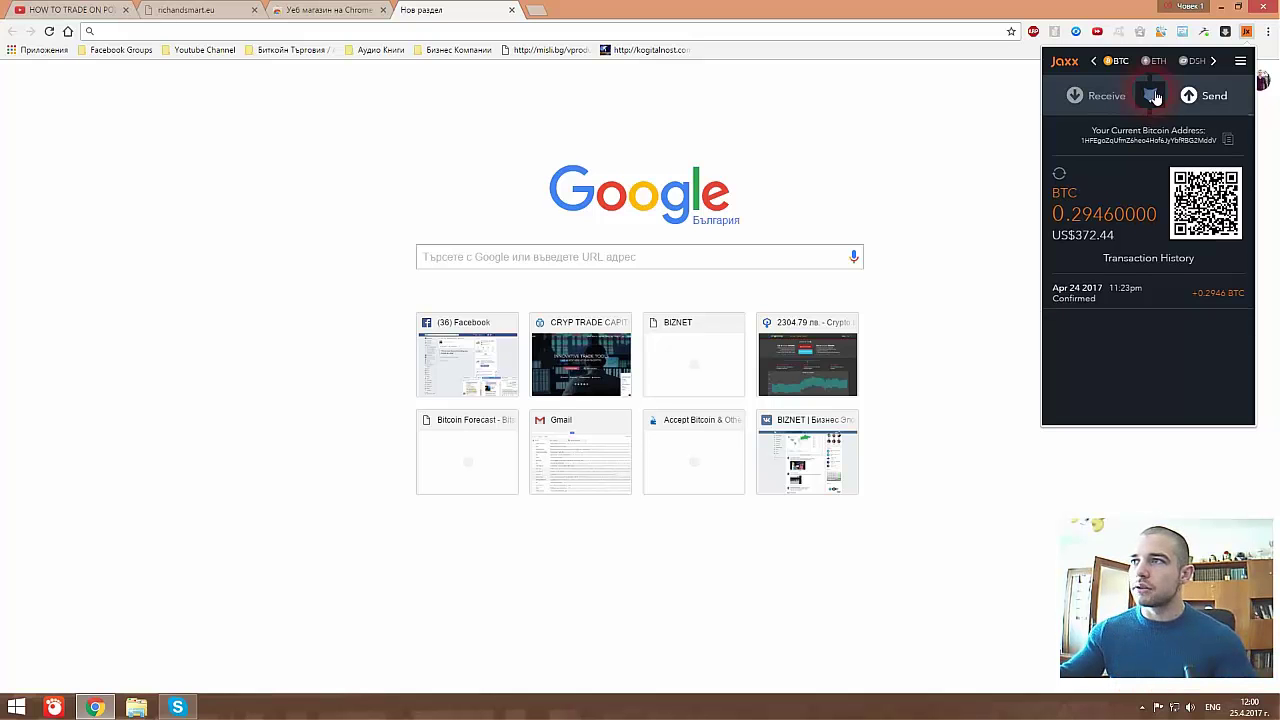
{"action": "left_click", "coordinate": [1153, 95]}
{"action": "left_click", "coordinate": [1116, 135]}
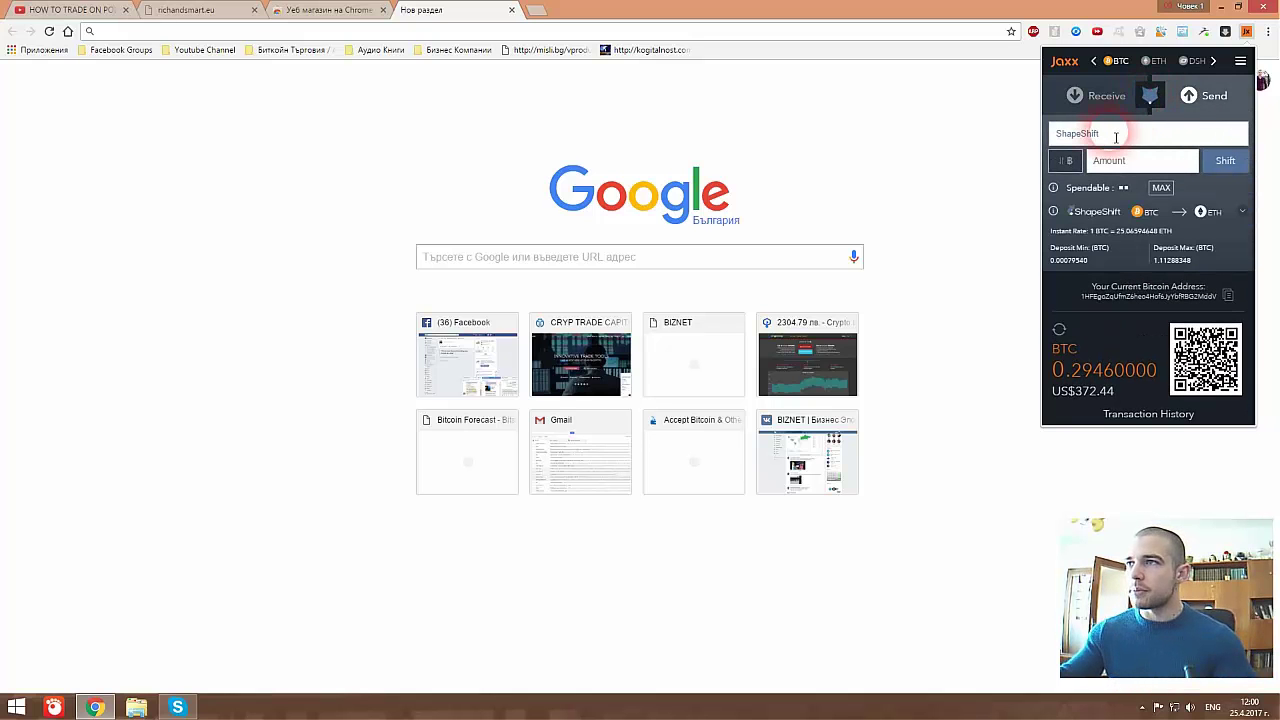
{"action": "left_click", "coordinate": [1120, 161]}
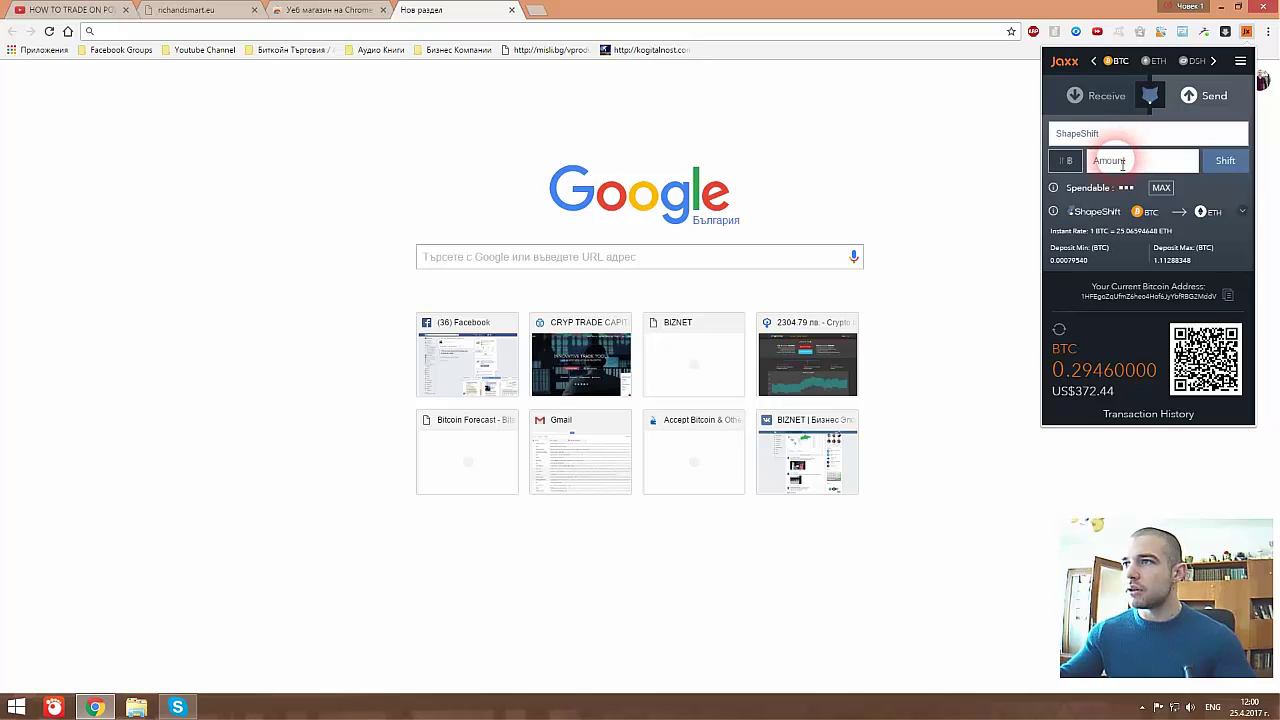
{"action": "left_click", "coordinate": [1202, 213]}
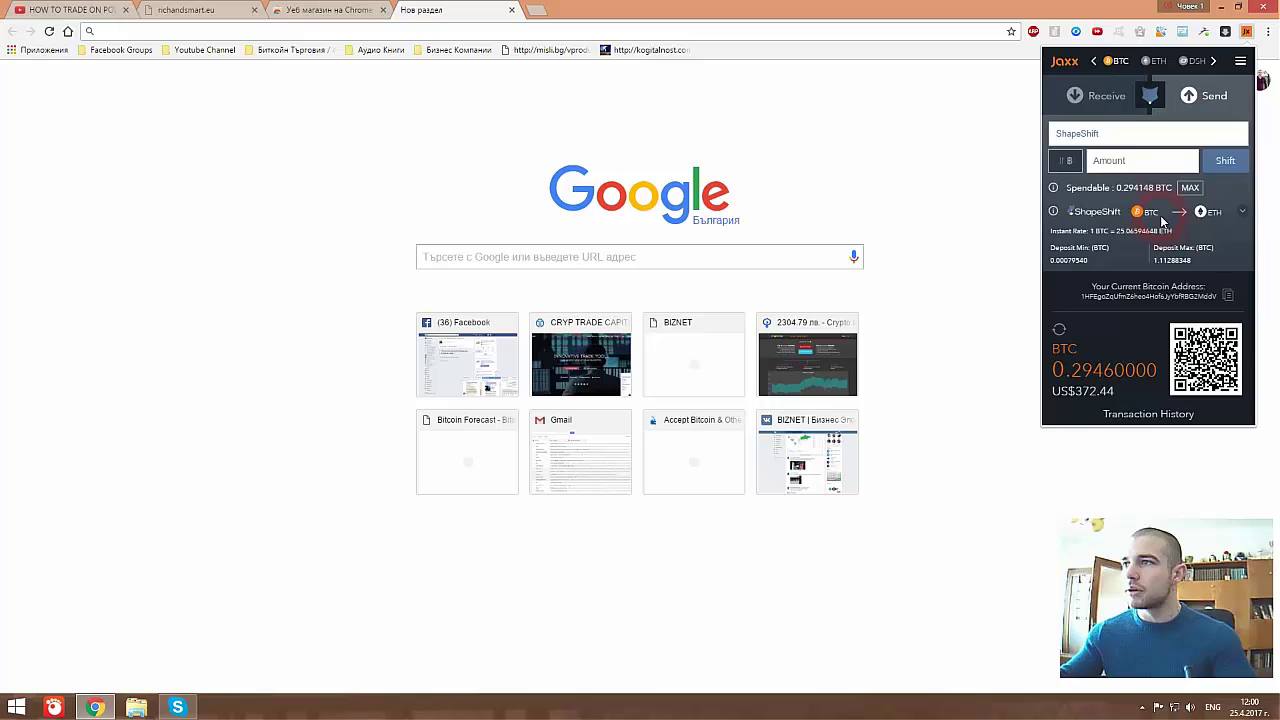
Set the ShapeShift amount to 0.2 BTC and submit the exchange to ETH
{"action": "left_click", "coordinate": [1110, 148]}
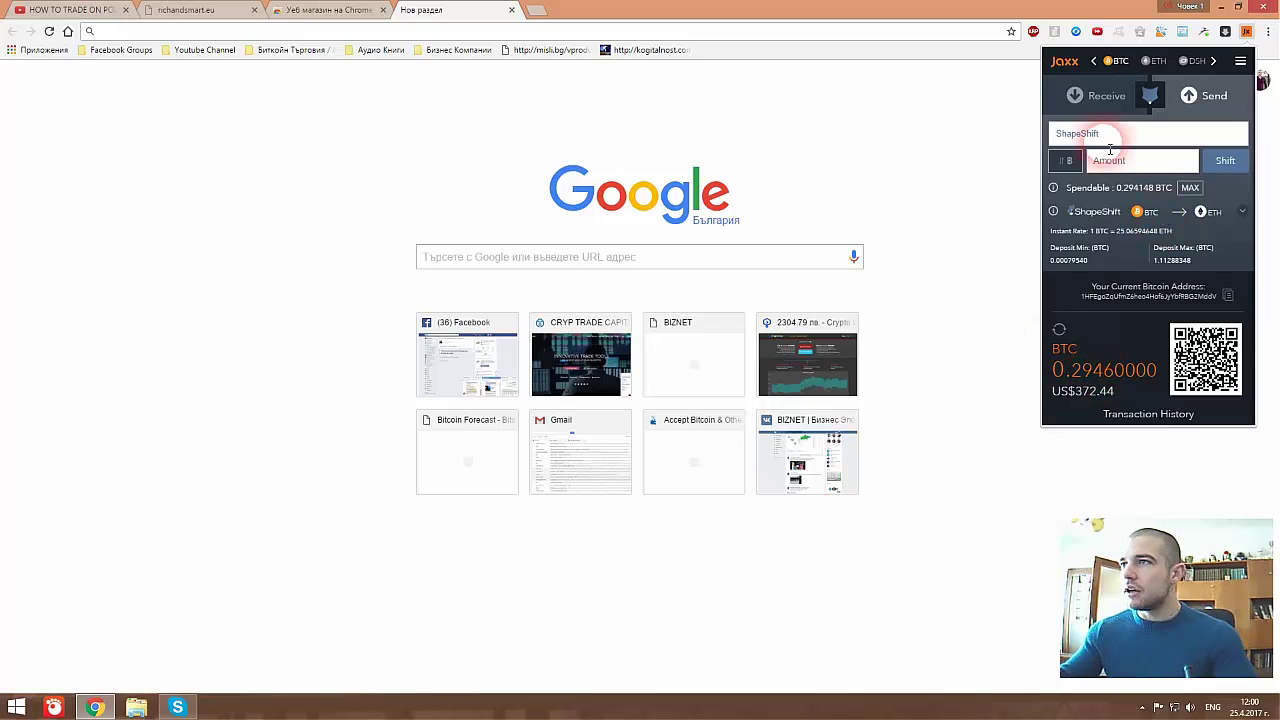
{"action": "left_click", "coordinate": [1121, 161]}
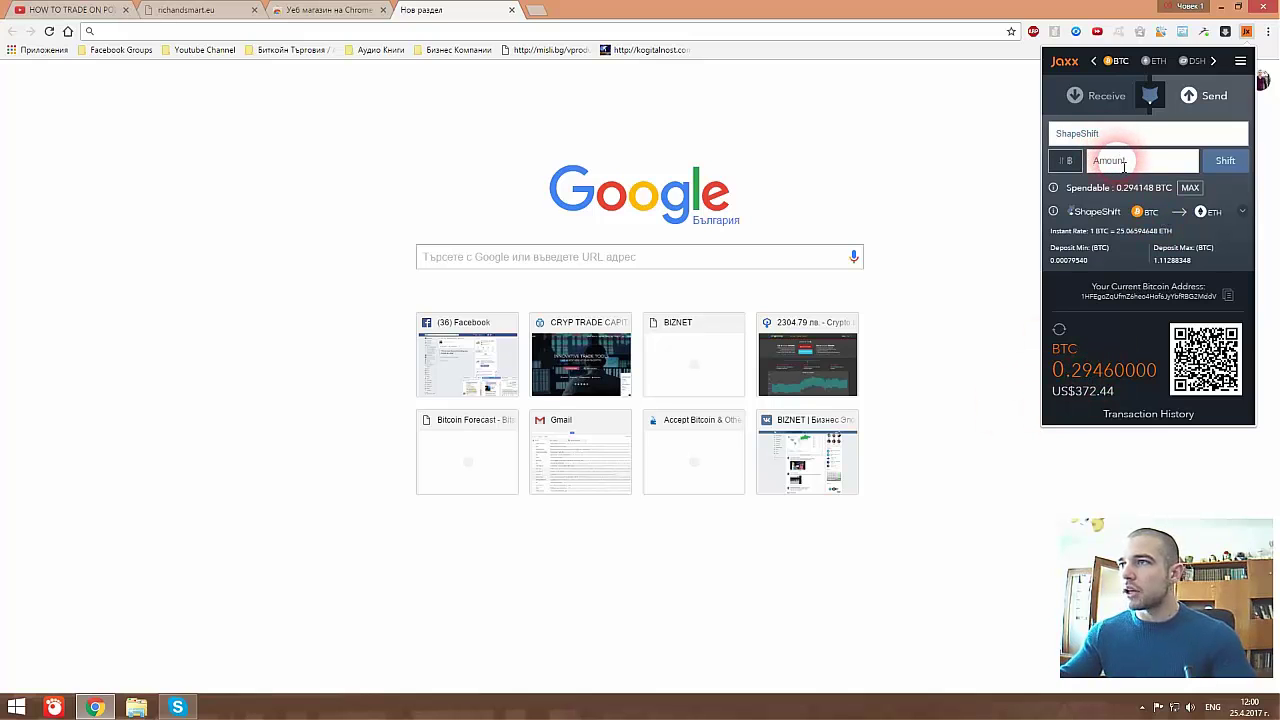
{"action": "type", "text": "0.2"}
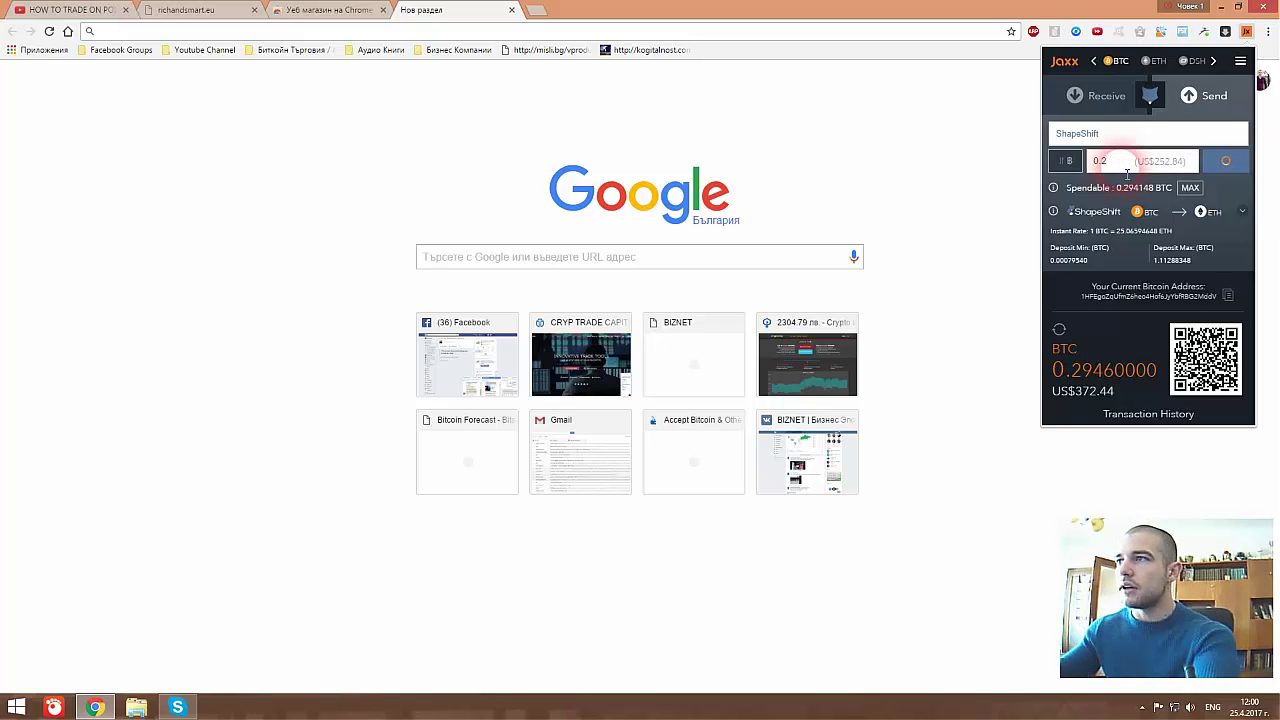
{"action": "left_click", "coordinate": [1169, 167]}
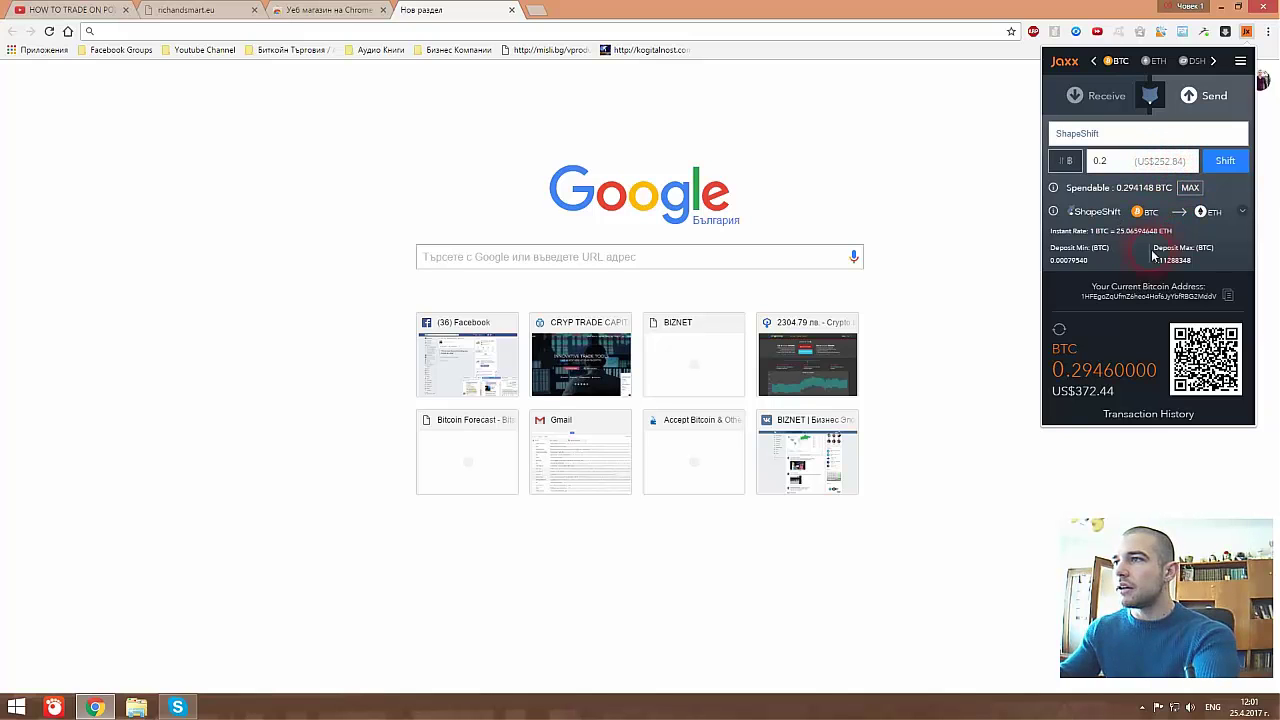
{"action": "left_click", "coordinate": [1215, 163]}
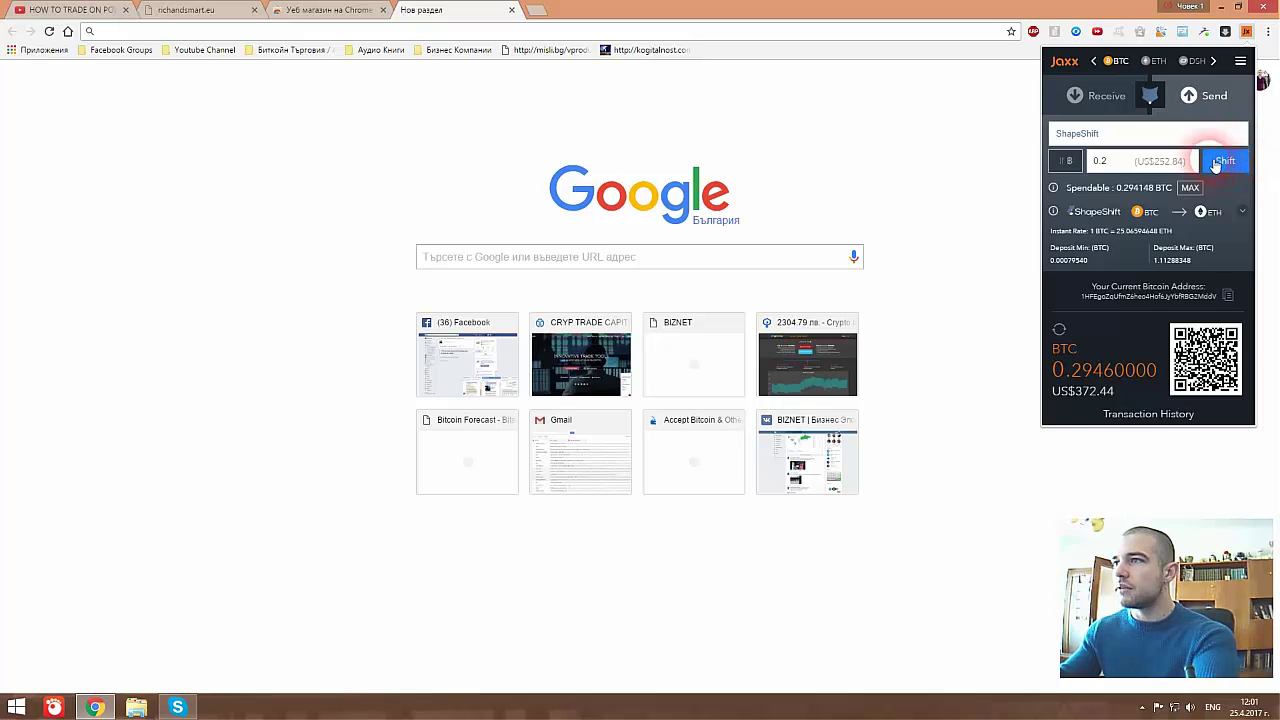
Switch from the Bitcoin wallet's ShapeShift form to the Ethereum wallet
{"action": "left_click", "coordinate": [1176, 161]}
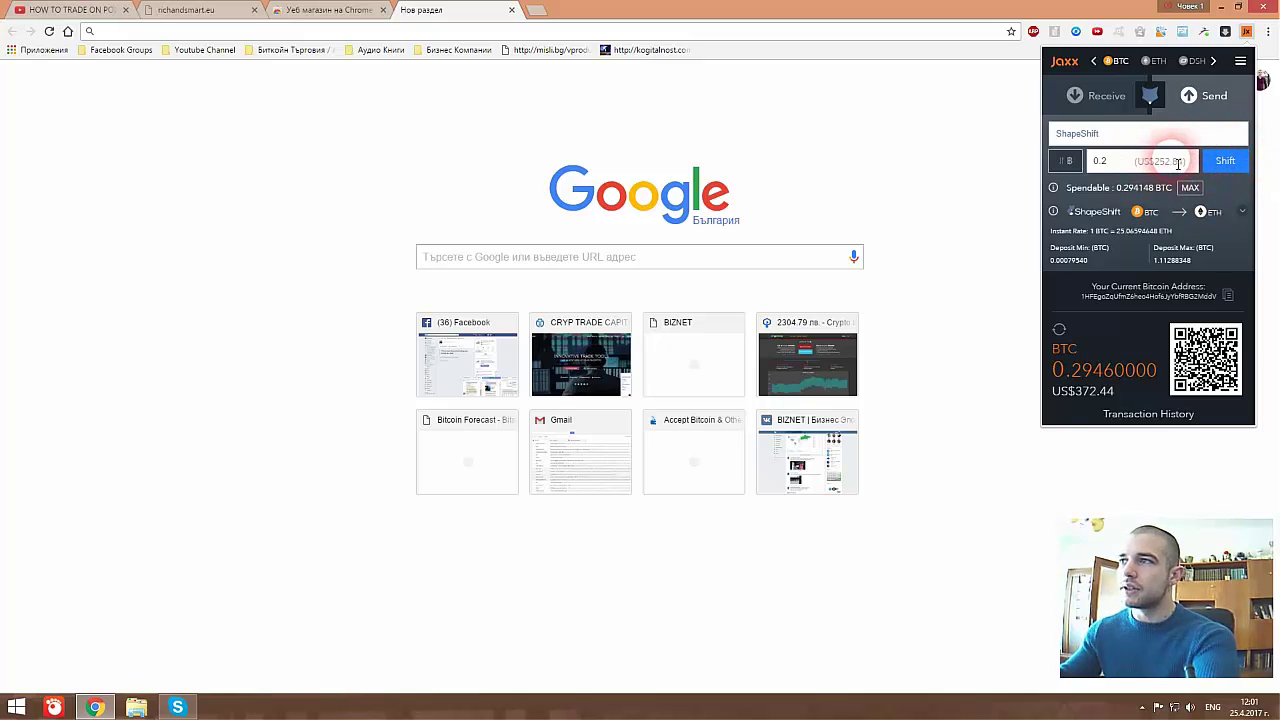
{"action": "left_click", "coordinate": [1148, 62]}
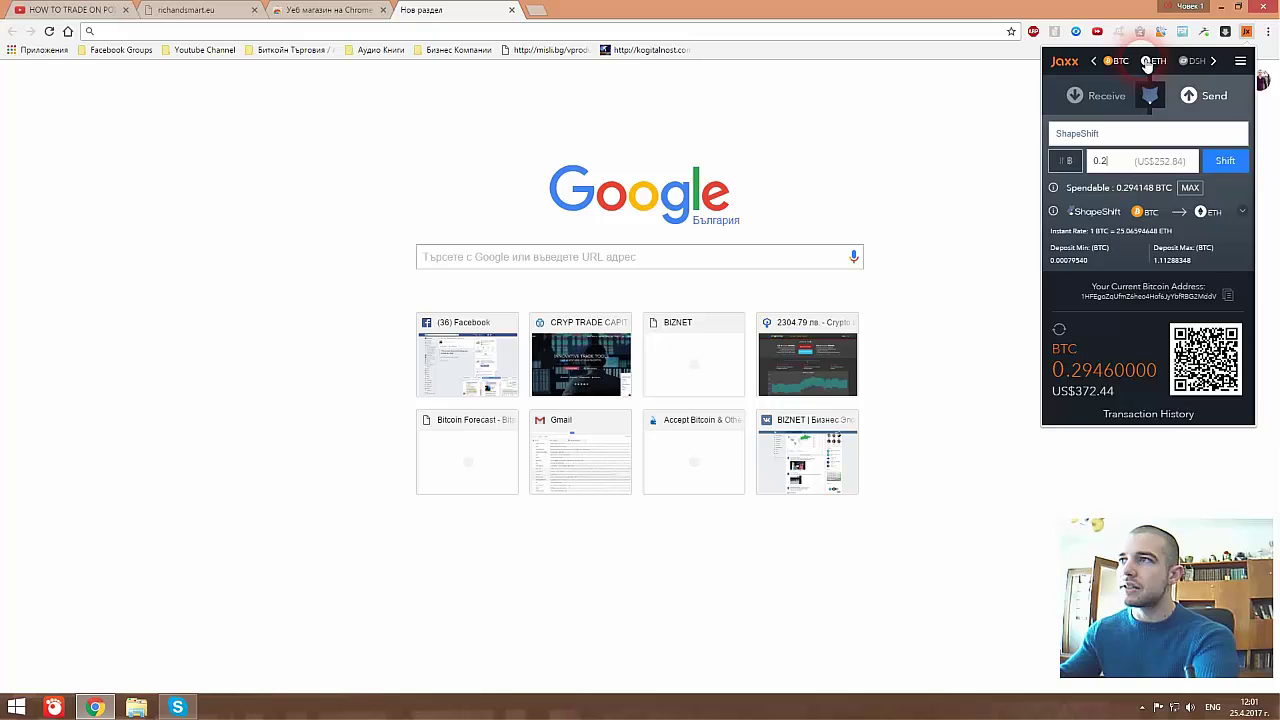
{"action": "left_click", "coordinate": [1126, 165]}
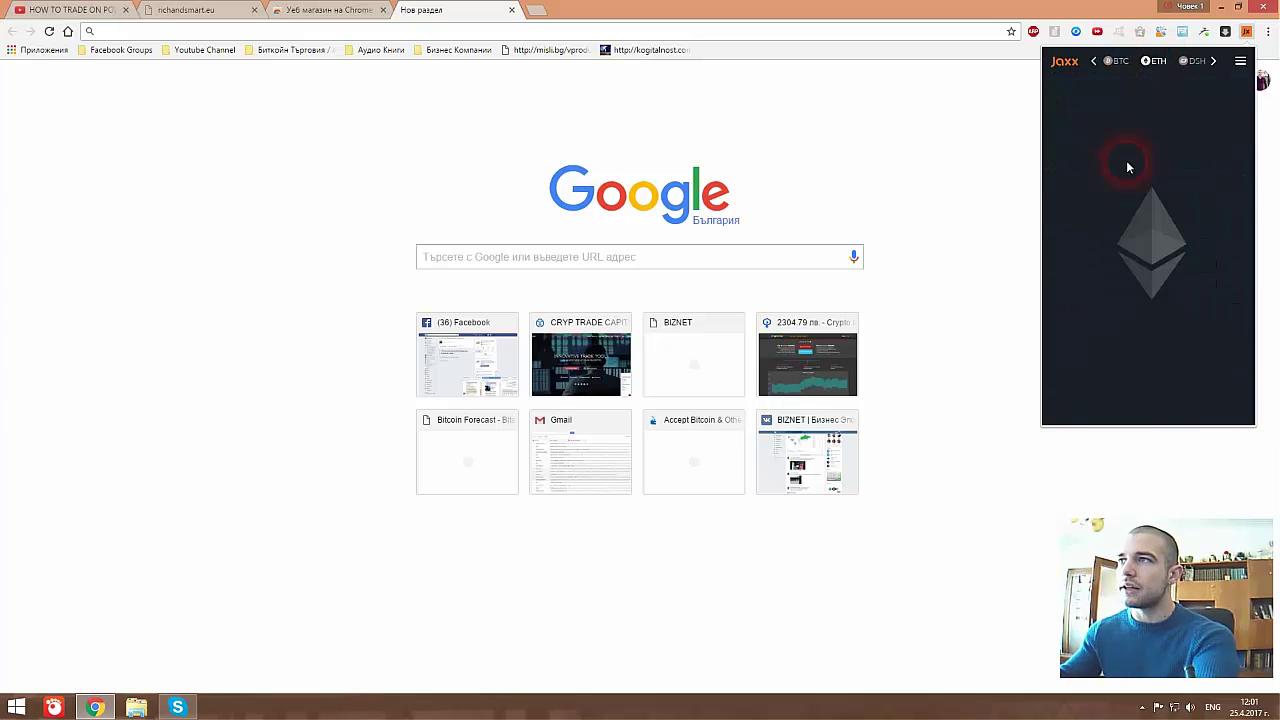
Display the wallet's backup phrase and QR code from the backup tools, accepting the privacy warning, and return to the main menu
{"action": "left_click", "coordinate": [1113, 268]}
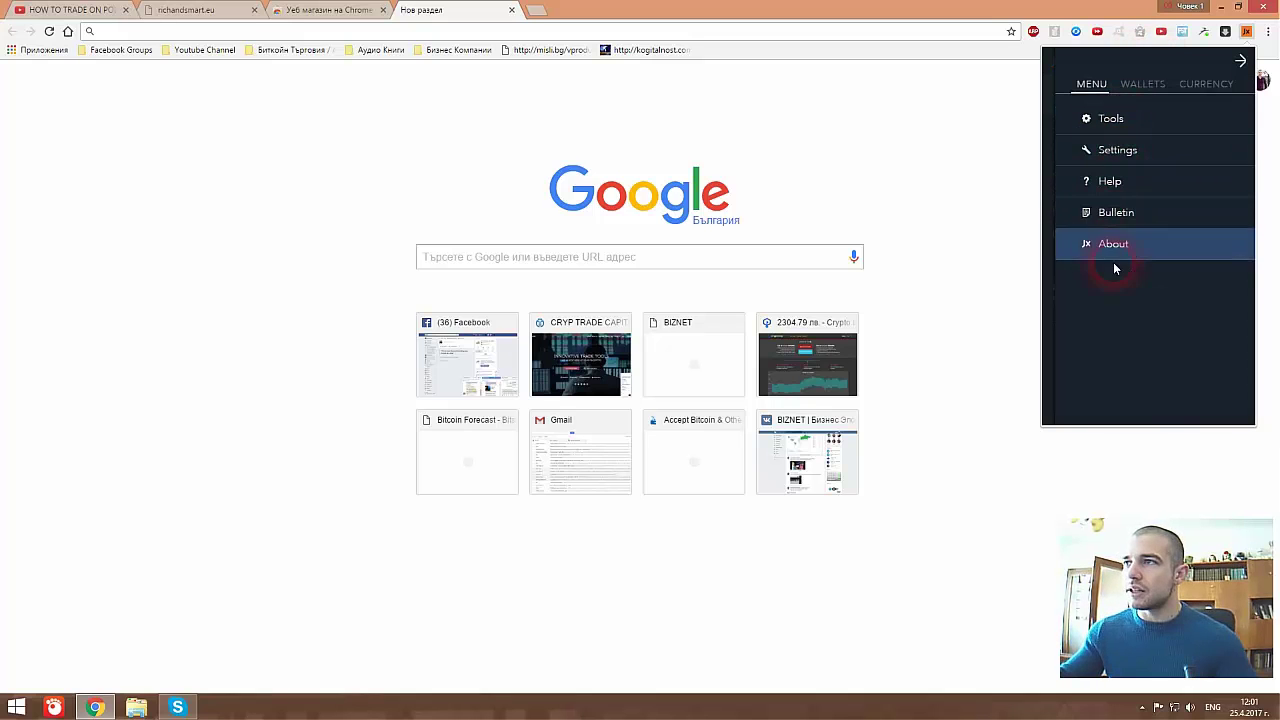
{"action": "left_click", "coordinate": [1120, 120]}
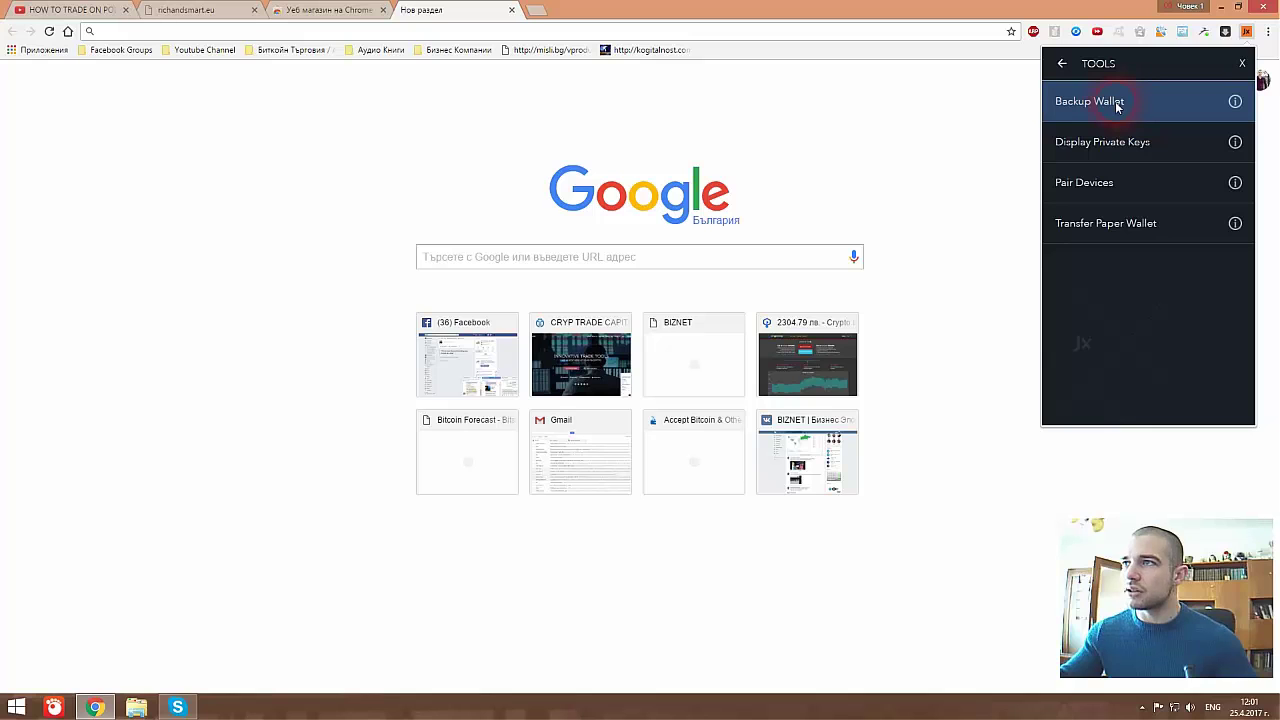
{"action": "left_click", "coordinate": [1124, 104]}
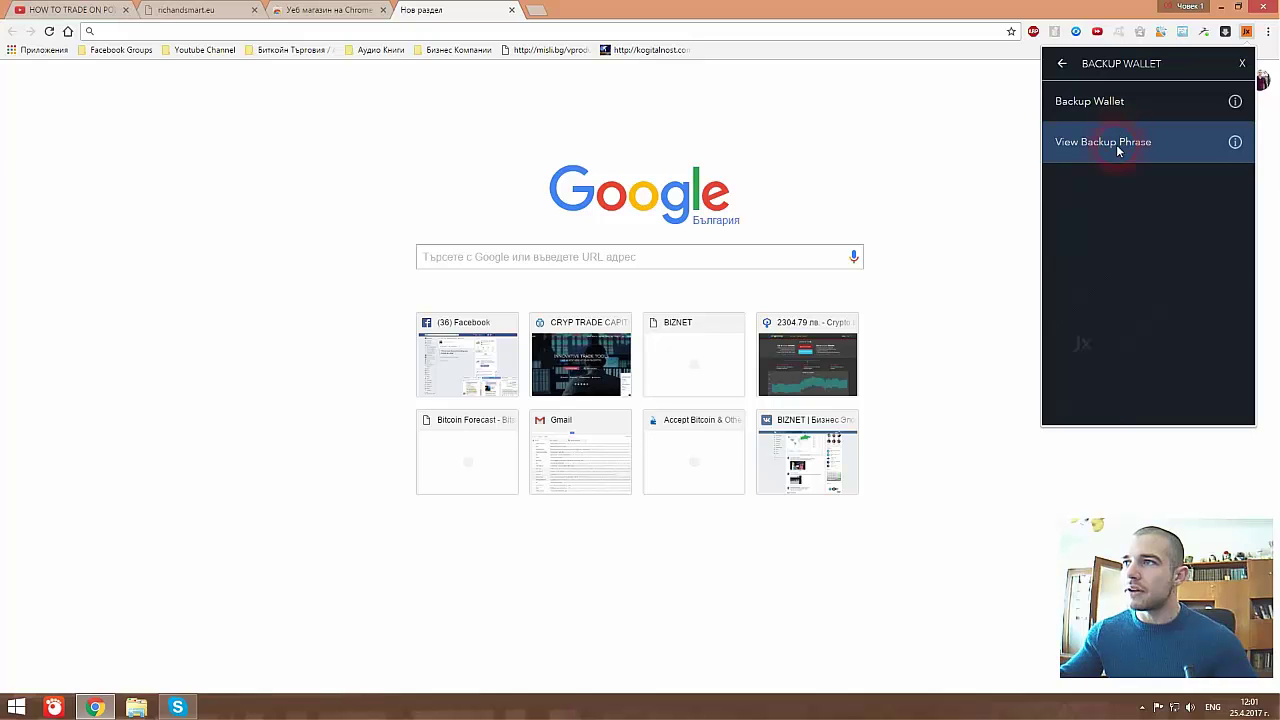
{"action": "left_click", "coordinate": [1118, 146]}
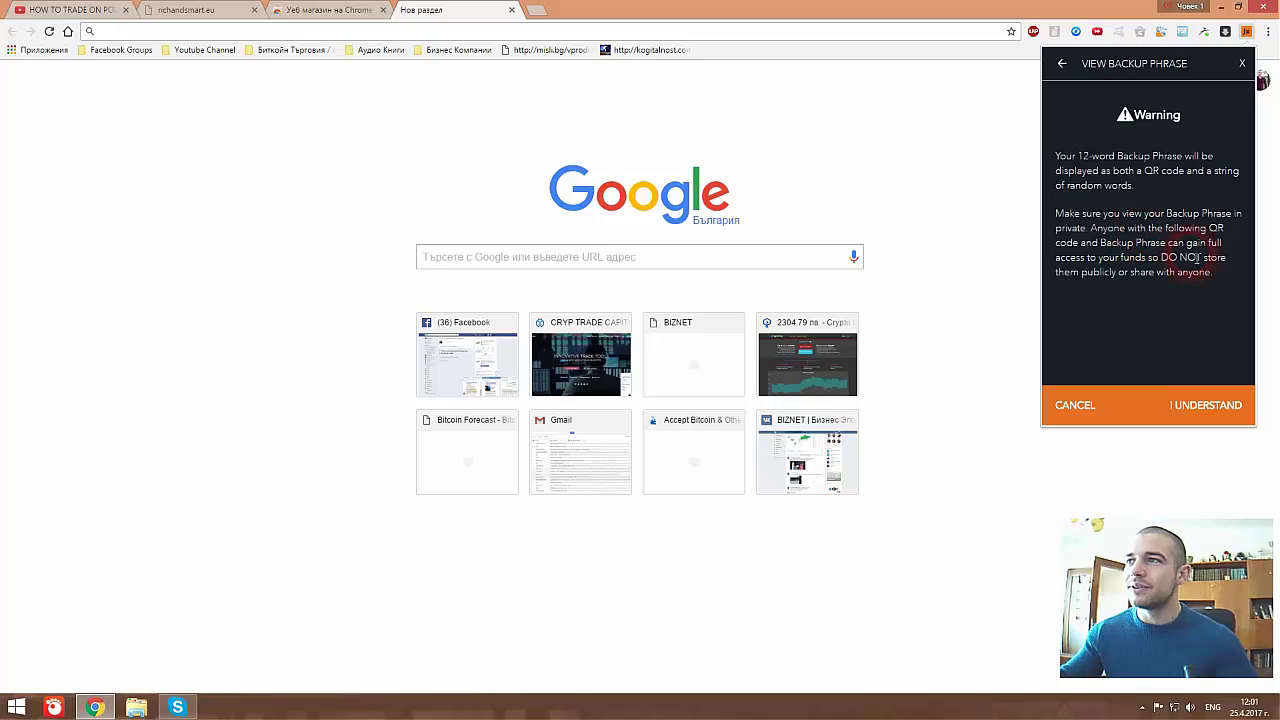
{"action": "left_click", "coordinate": [1207, 405]}
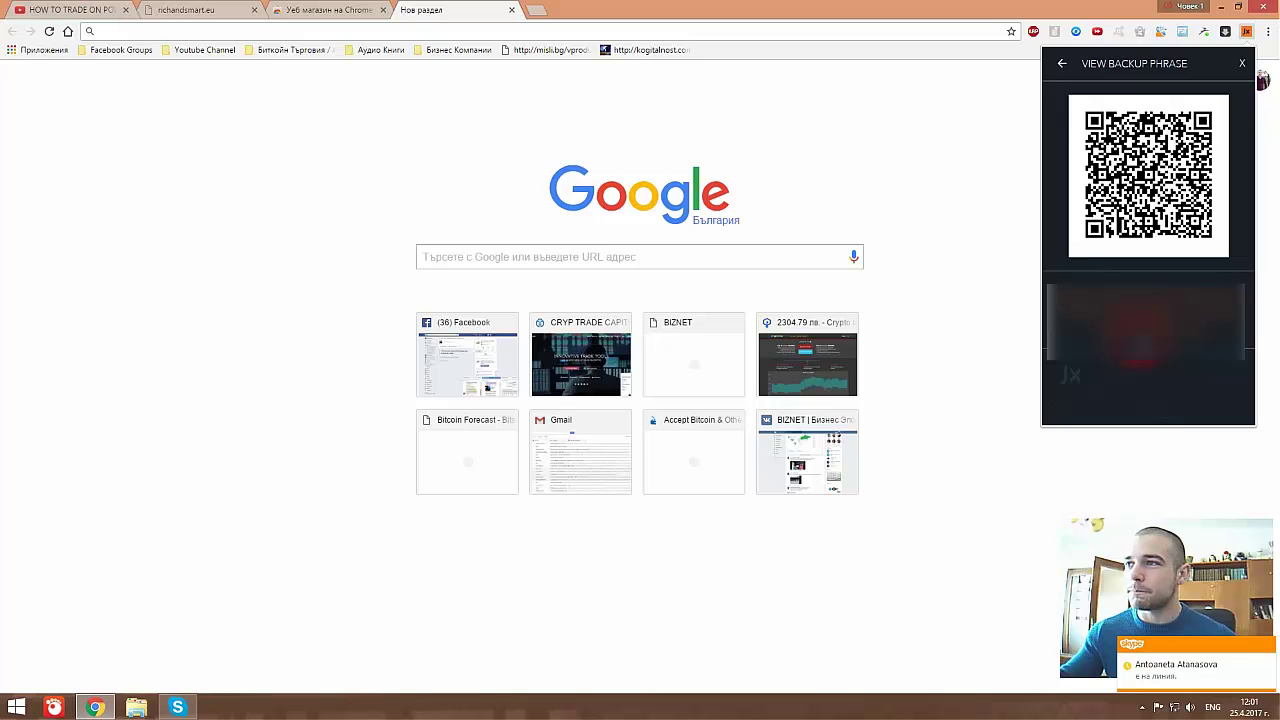
{"action": "left_click", "coordinate": [1064, 65]}
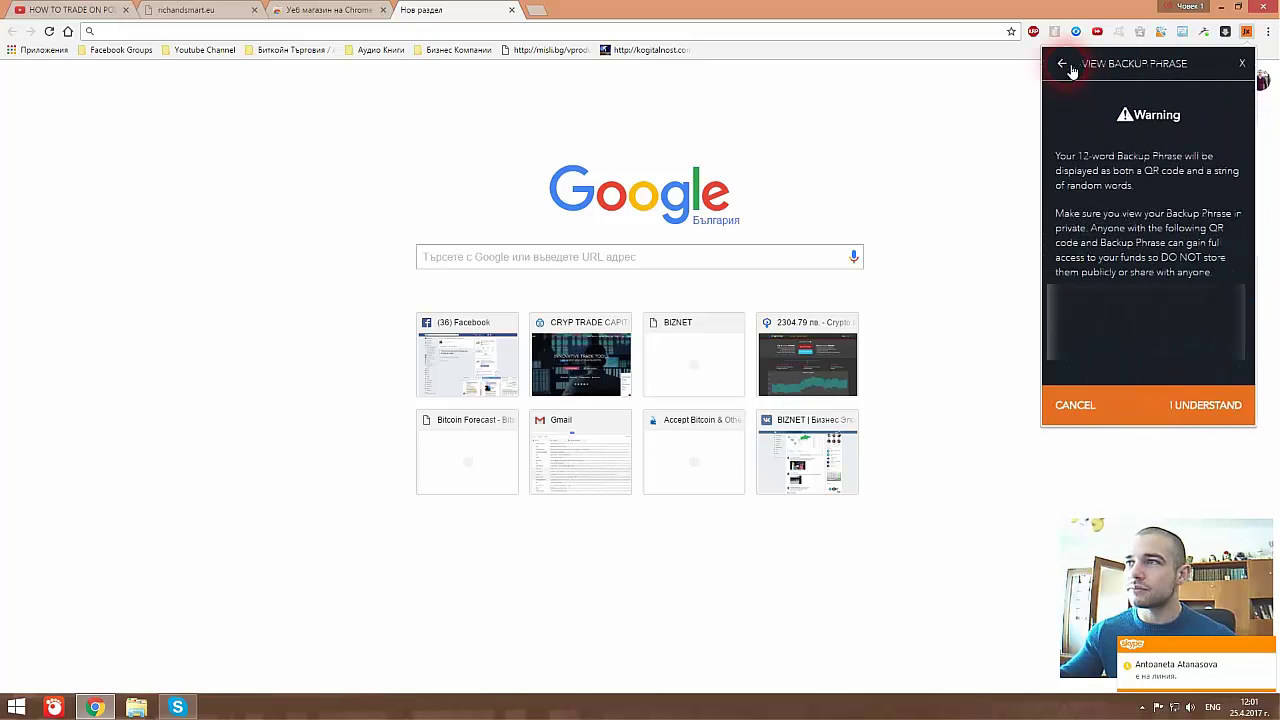
{"action": "left_click", "coordinate": [1062, 66]}
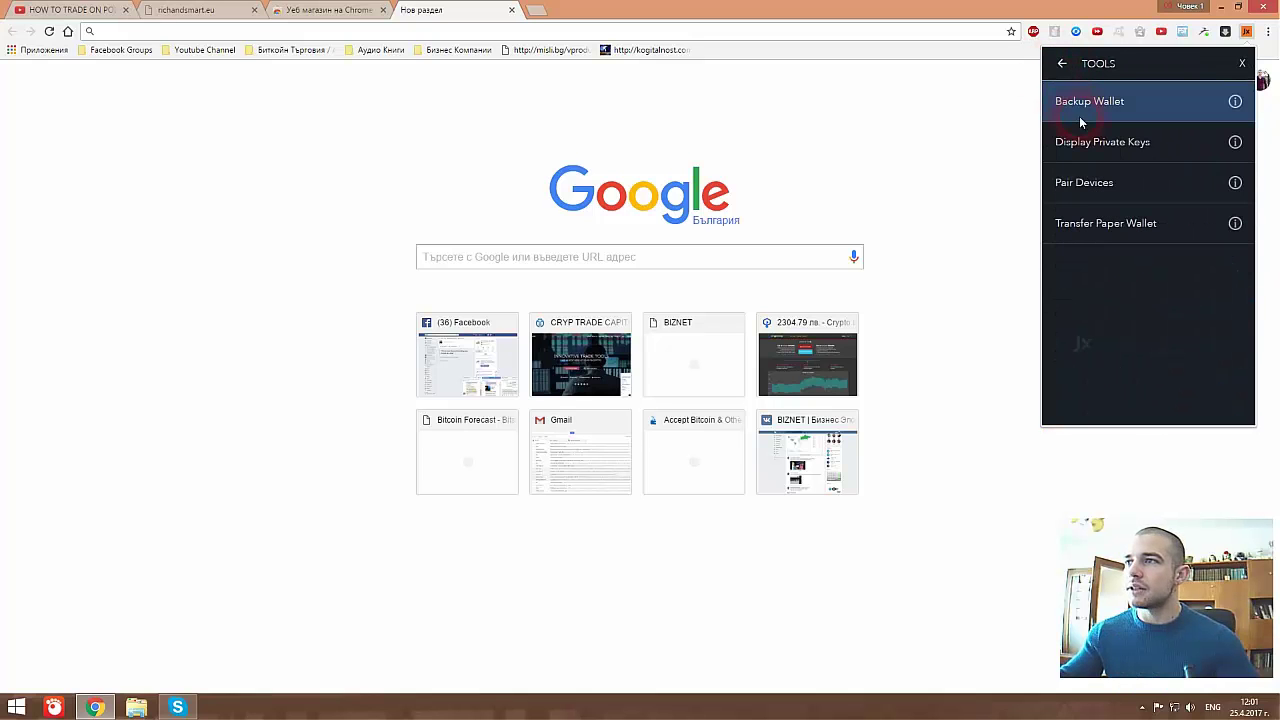
{"action": "left_click", "coordinate": [1062, 63]}
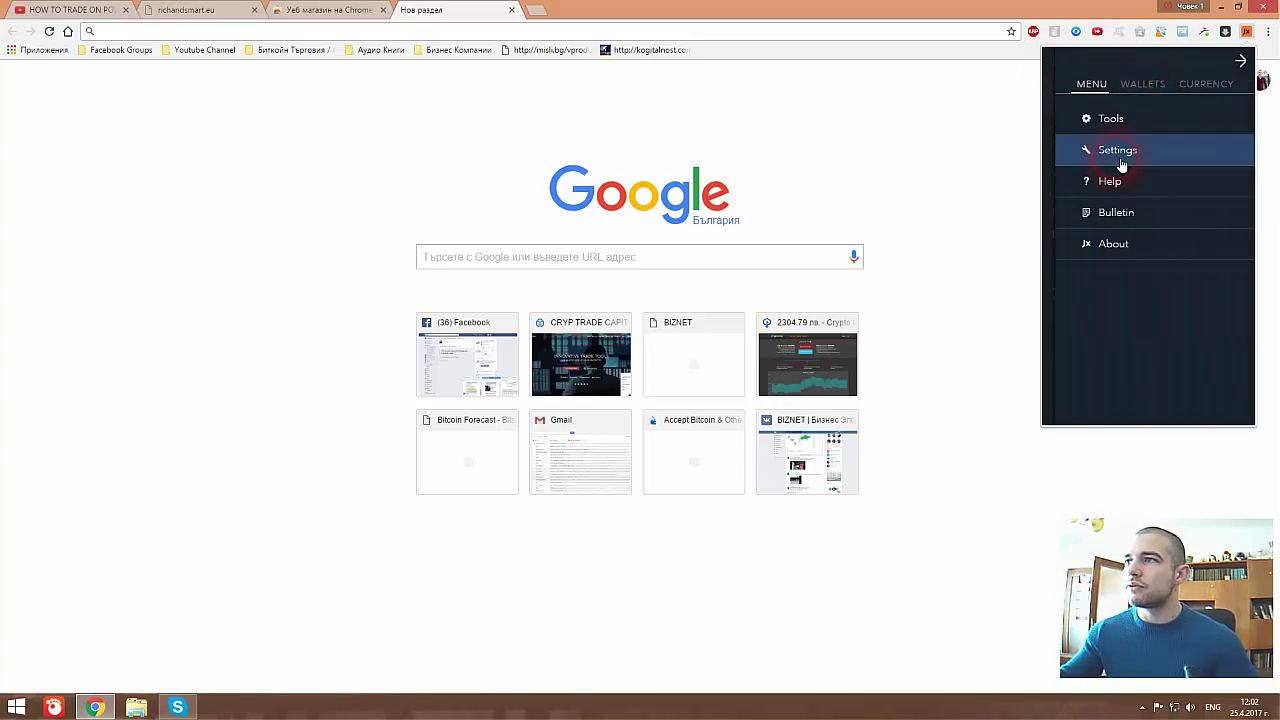
Look through the lists of selectable coin wallets and fiat display currencies, and return to the main menu options
{"action": "left_click", "coordinate": [1150, 86]}
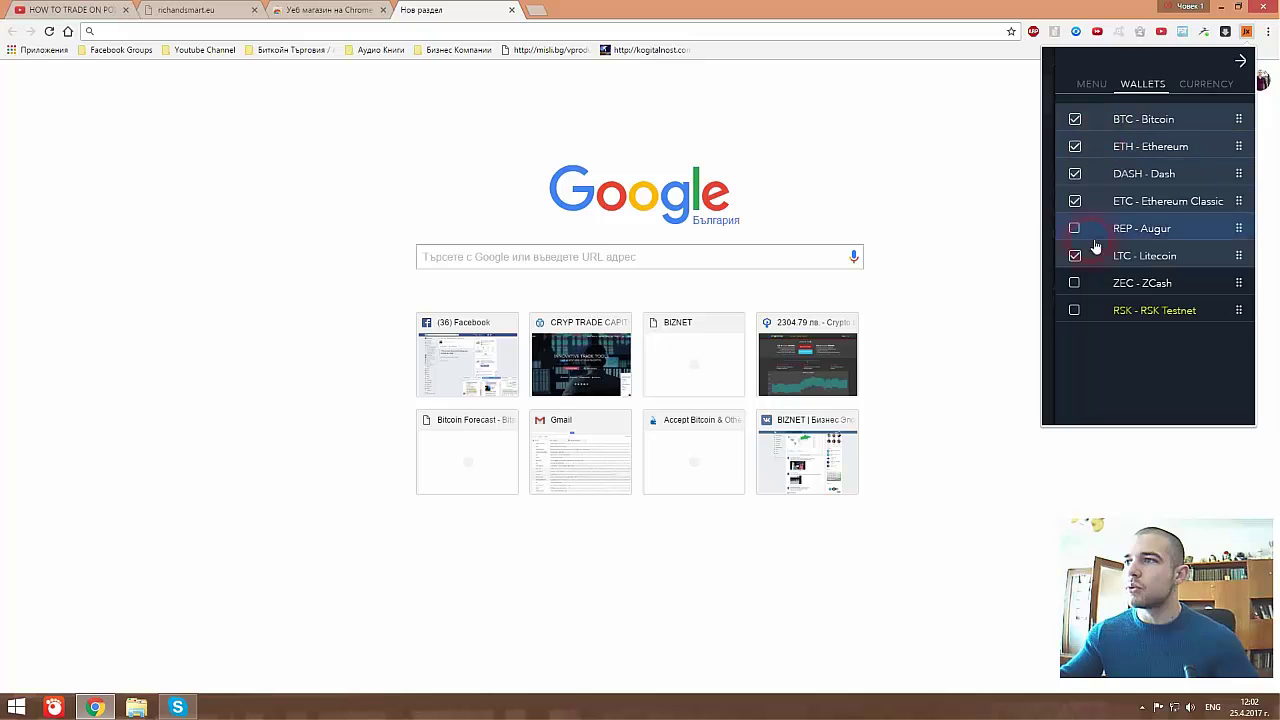
{"action": "left_click", "coordinate": [1092, 121]}
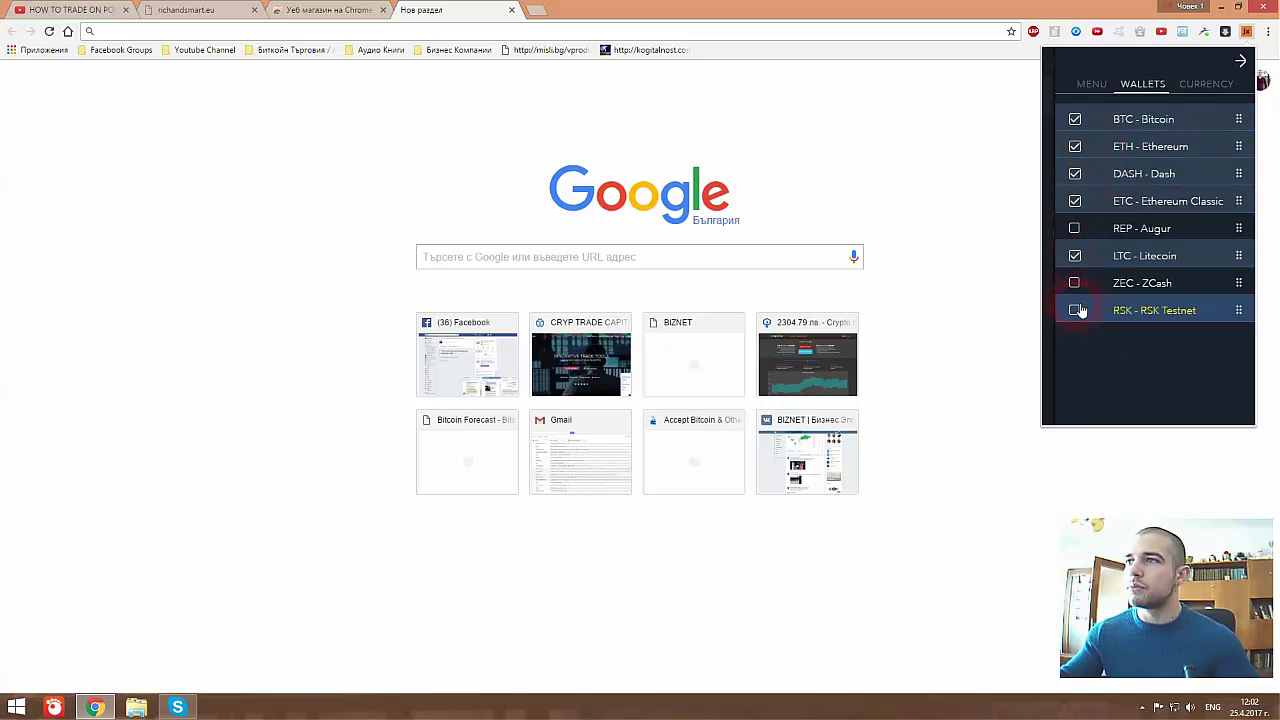
{"action": "left_click", "coordinate": [1203, 85]}
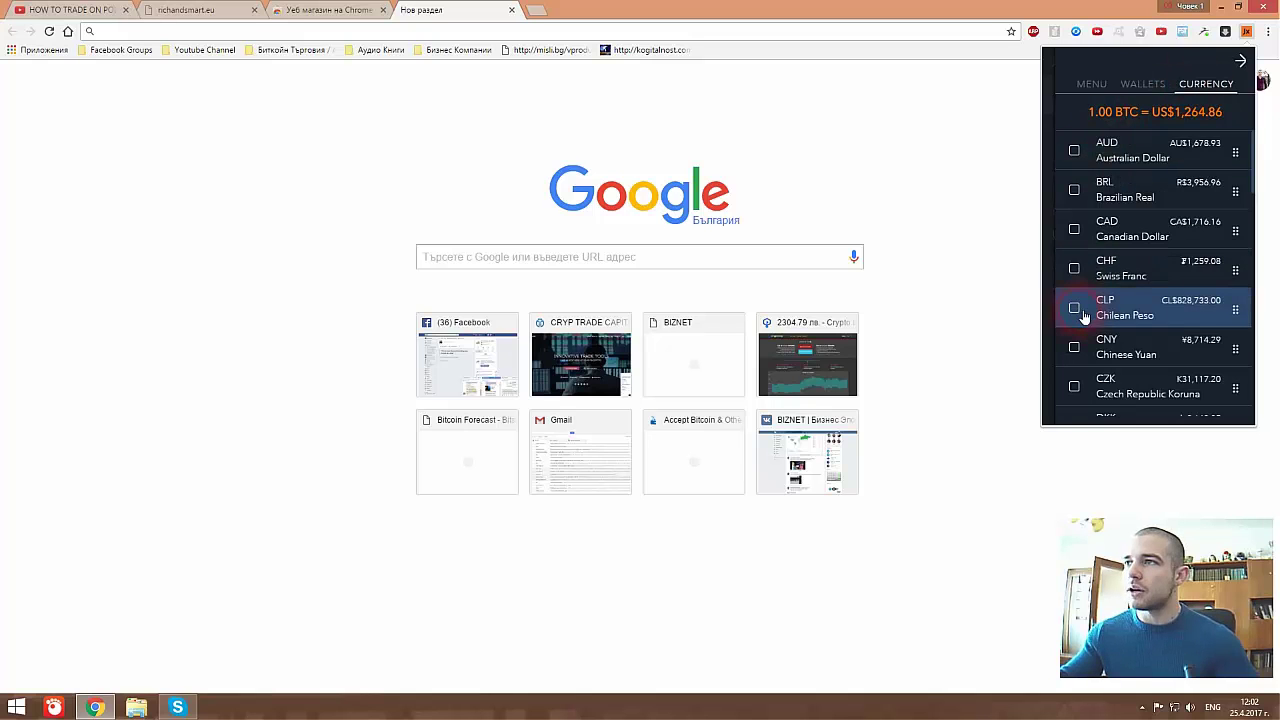
{"action": "left_click", "coordinate": [1092, 86]}
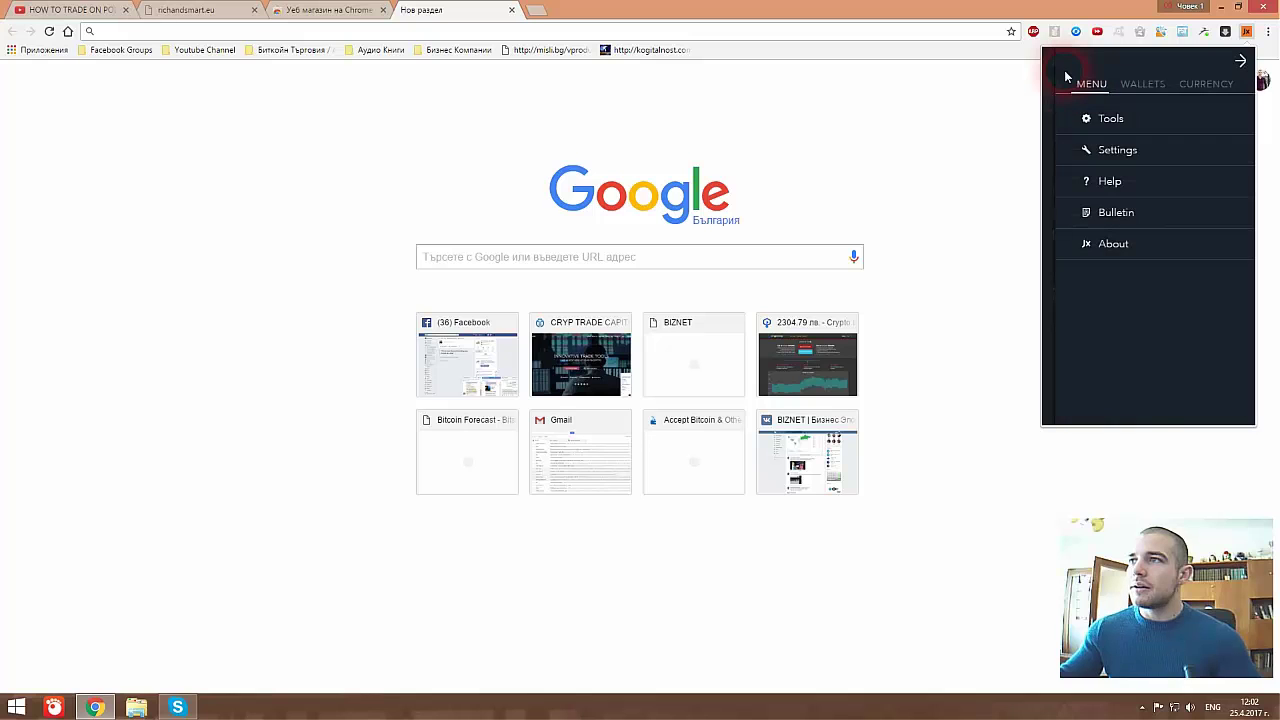